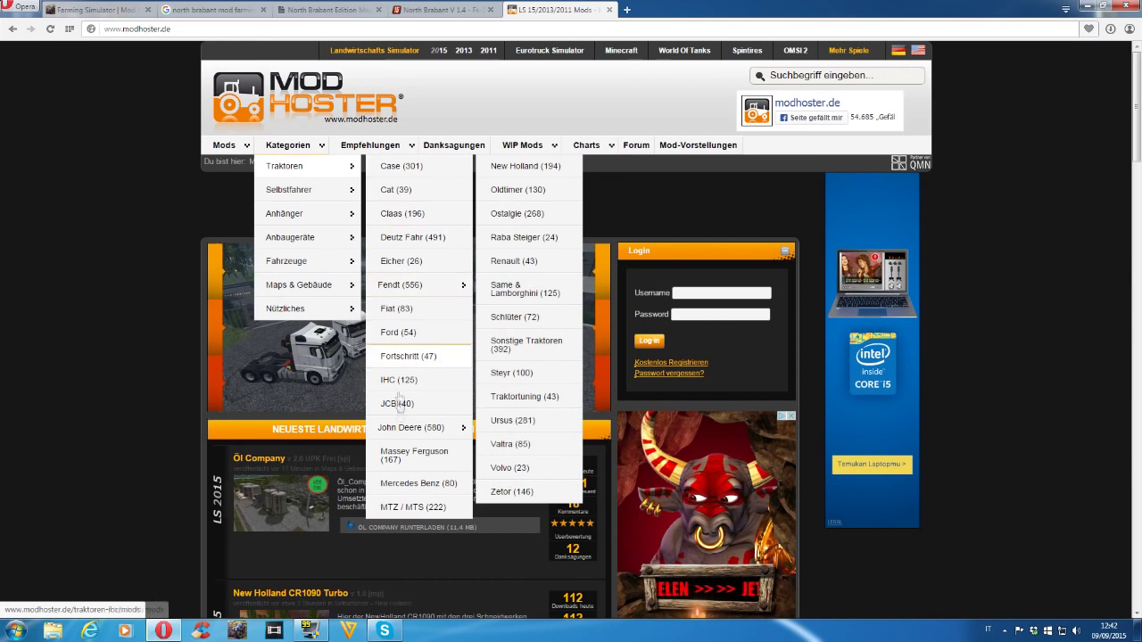
- Open the Claas category of tractor mods on ModHoster and browse the listed mods
mouse_move(353, 161)
mouse_move(290, 145)
mouse_move(299, 166)
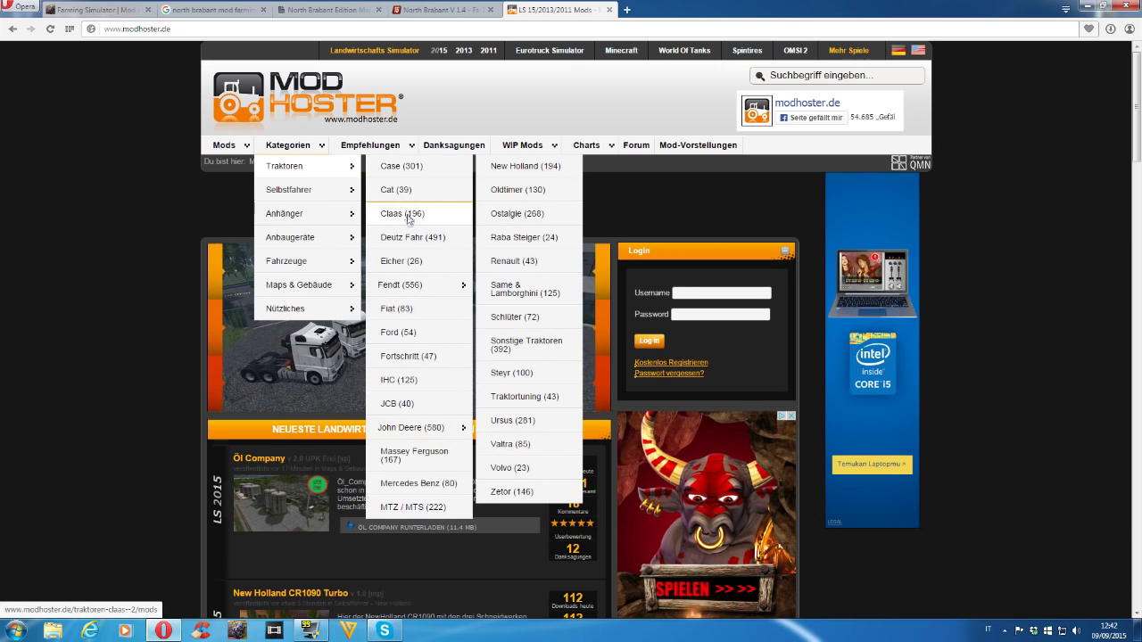
left_click(407, 213)
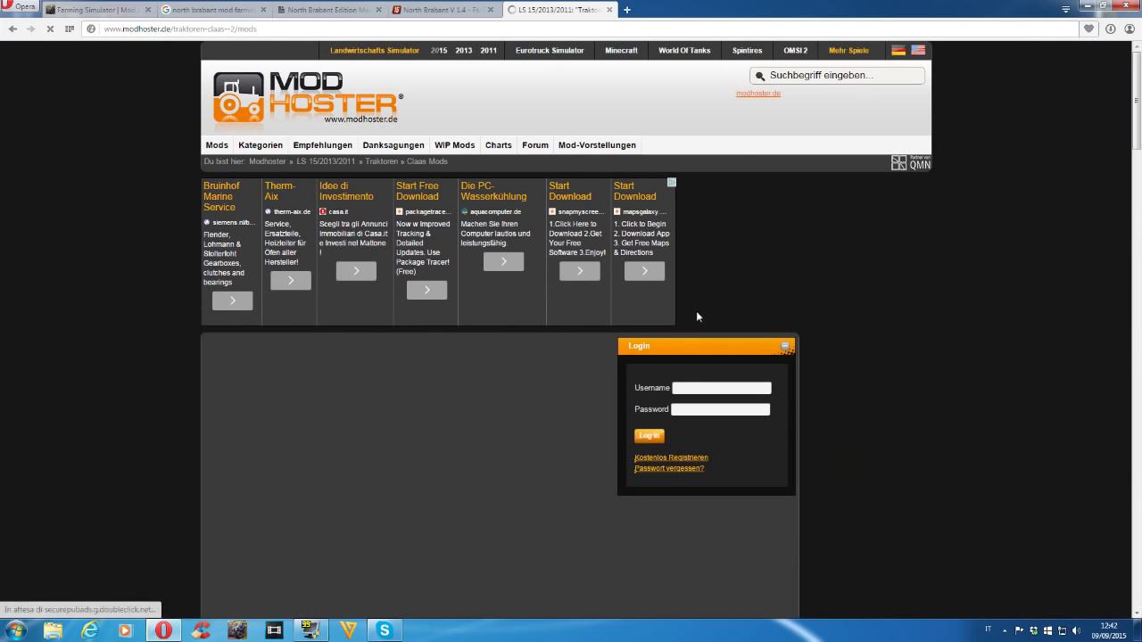
scroll(446, 469, "down", 3)
scroll(444, 469, "down", 1)
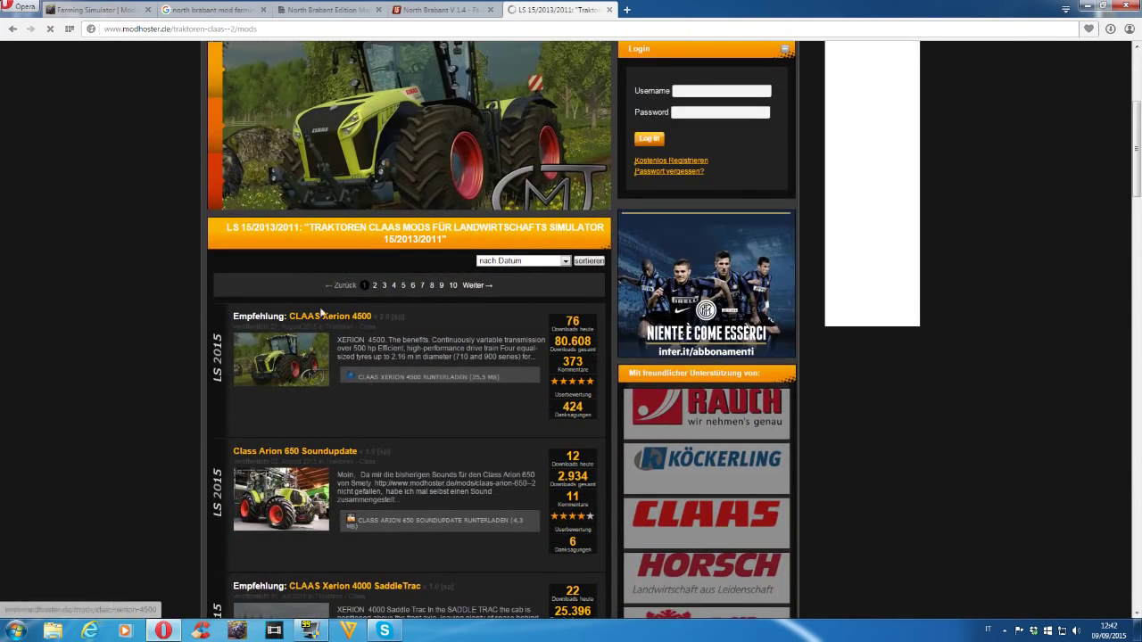
scroll(297, 390, "down", 3)
scroll(302, 433, "down", 3)
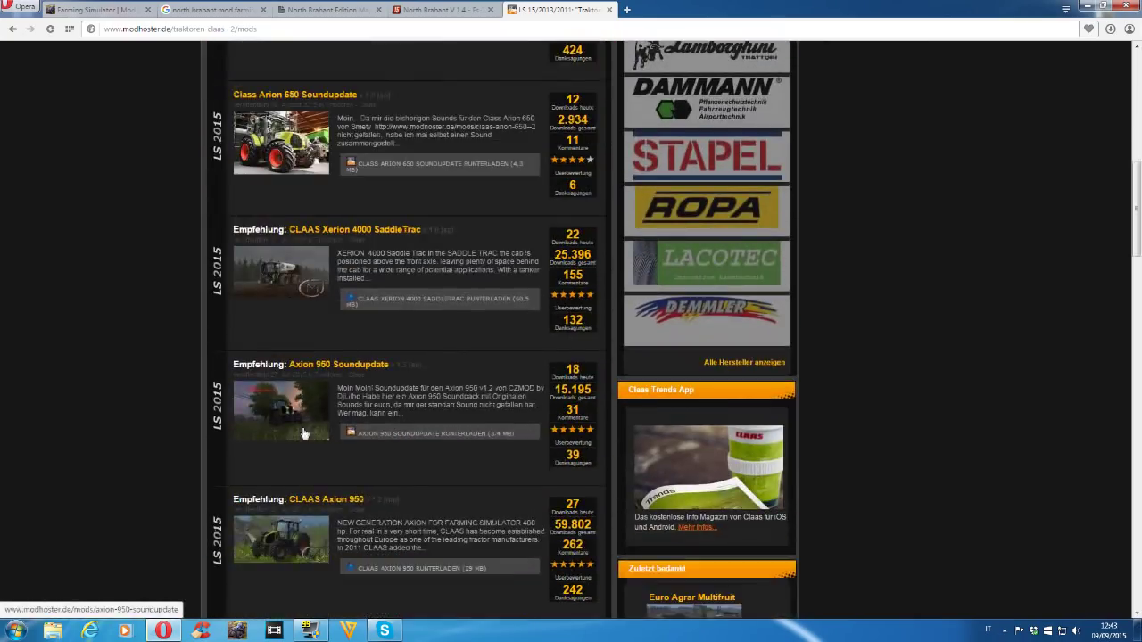
scroll(288, 415, "down", 3)
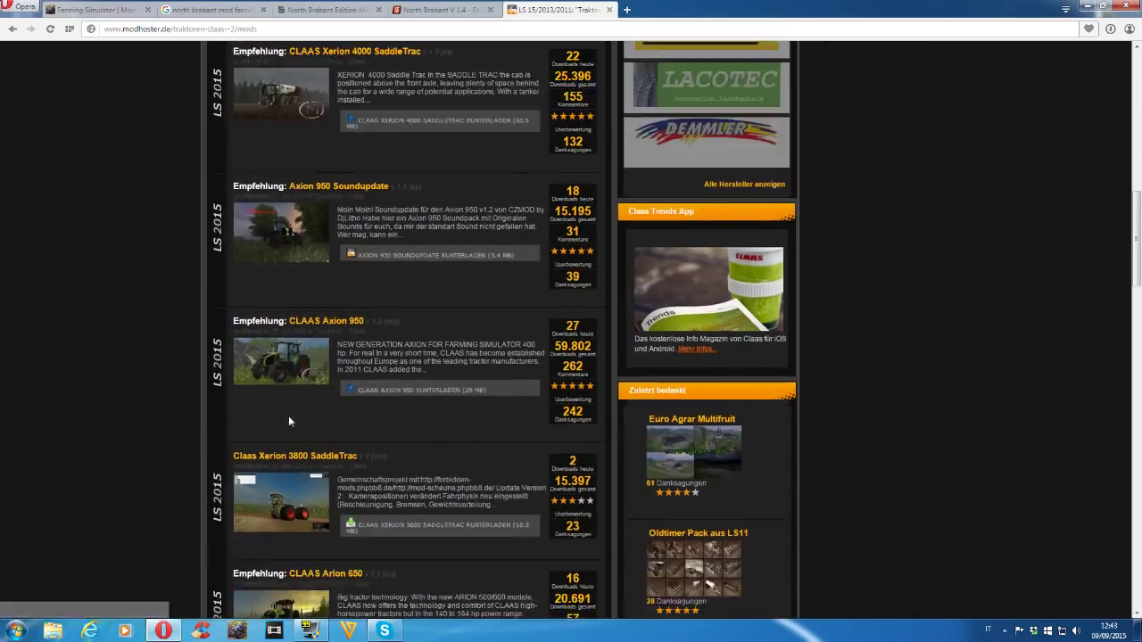
scroll(308, 425, "up", 5)
scroll(308, 425, "up", 6)
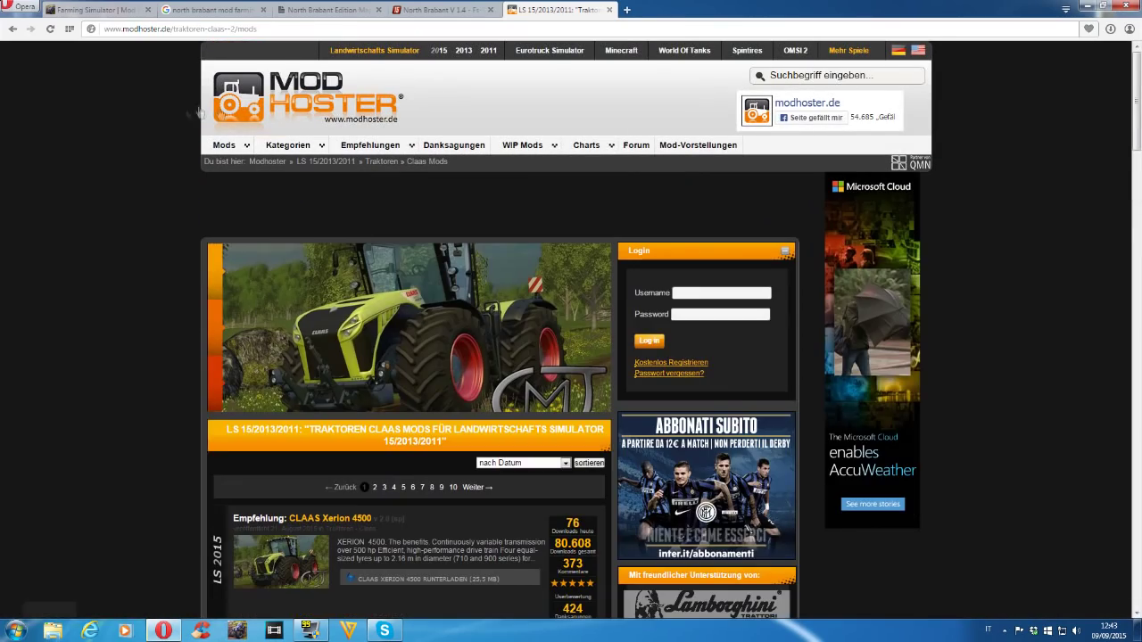
- Switch the ModHoster site to English and look through the Claas mods list again
left_click(917, 51)
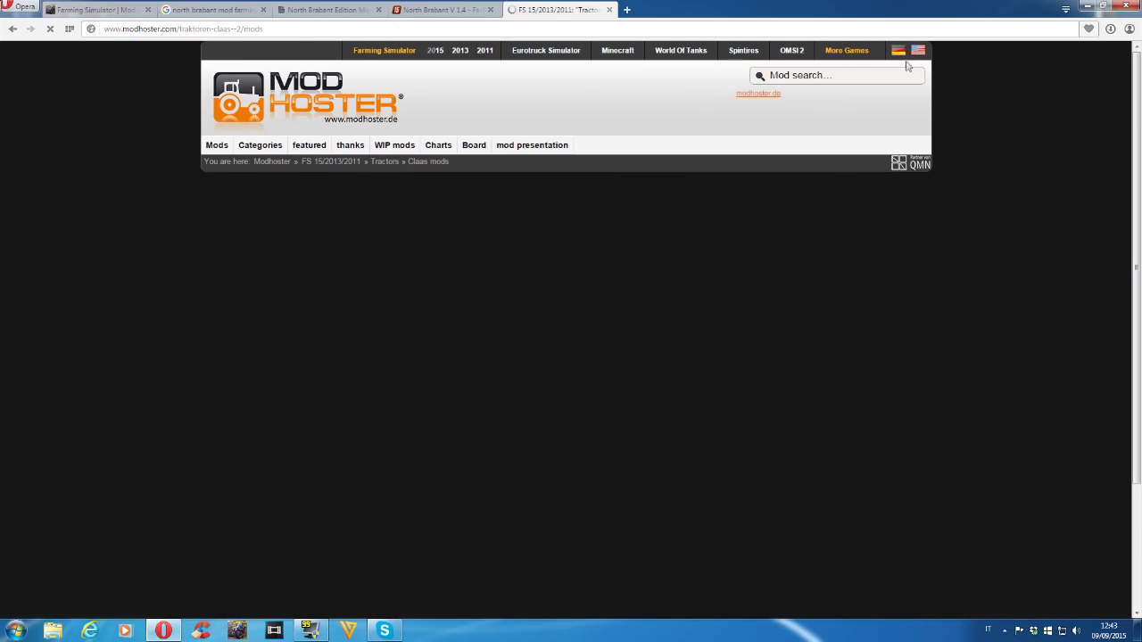
scroll(580, 401, "down", 3)
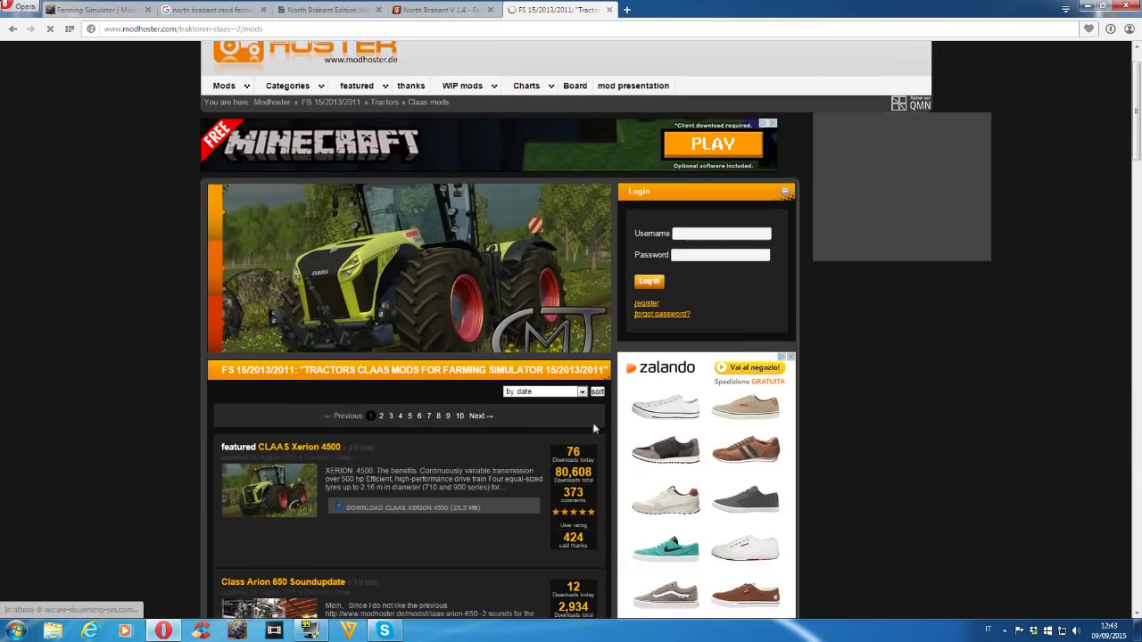
scroll(365, 443, "down", 4)
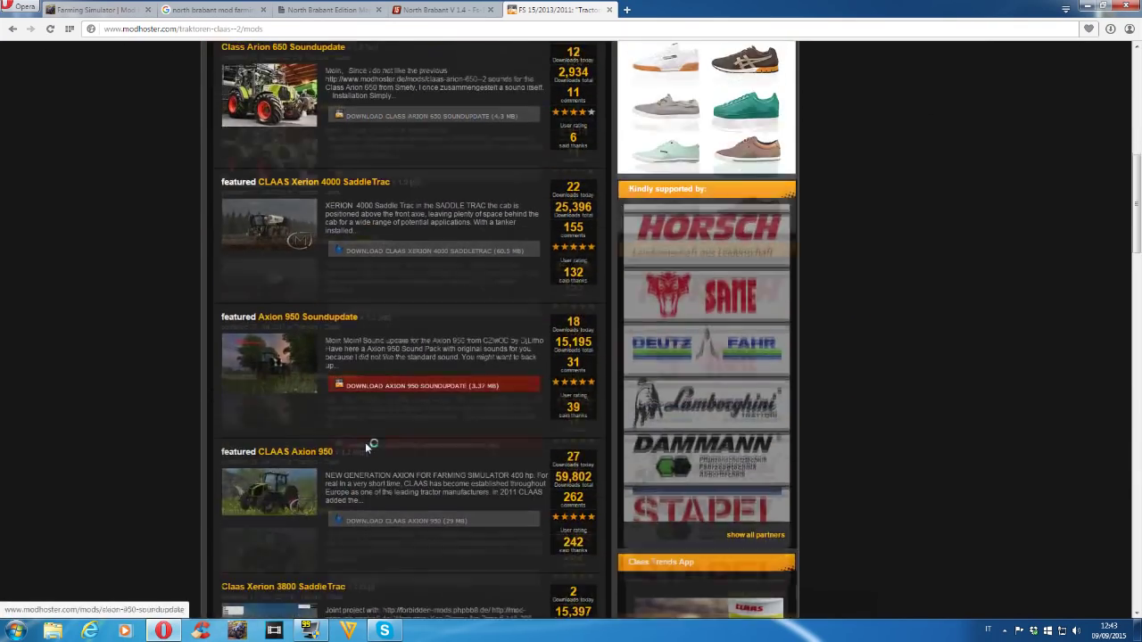
scroll(364, 437, "up", 7)
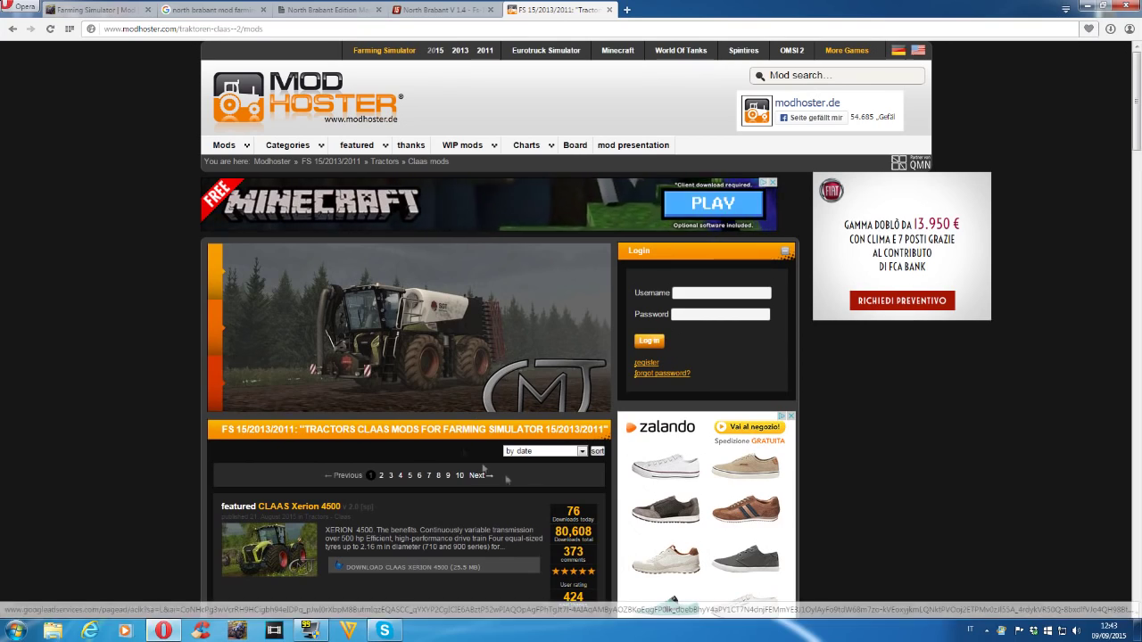
scroll(259, 487, "down", 3)
scroll(349, 432, "down", 1)
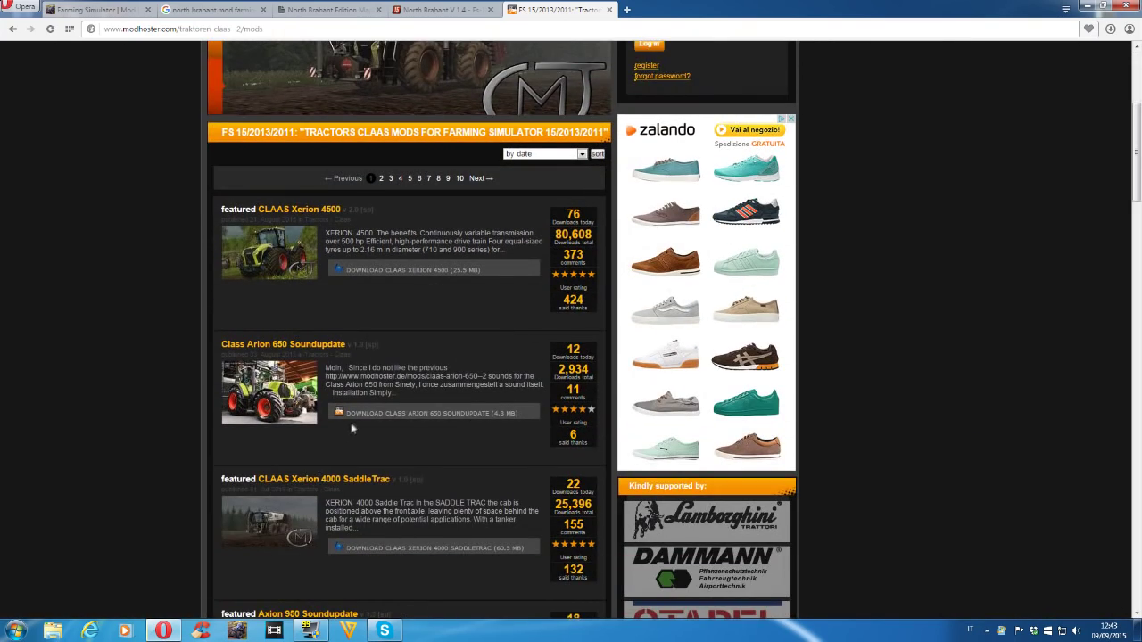
scroll(338, 438, "up", 4)
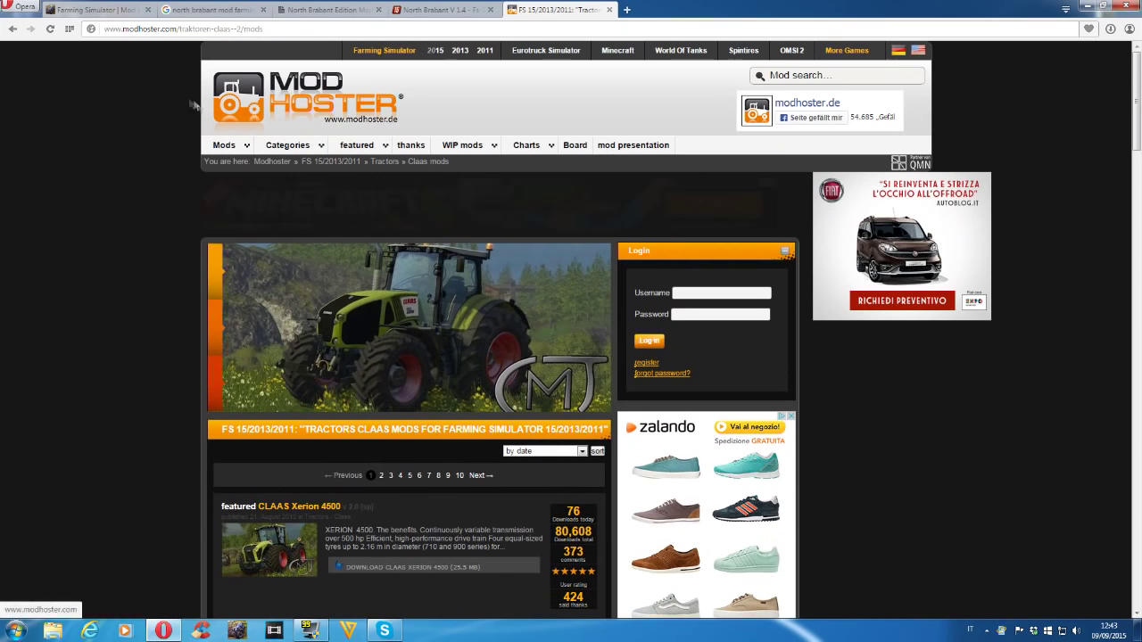
- Minimize the browser, set the FS15_amazonePantera installer apart on the desktop and run it to install the mod
mouse_move(174, 636)
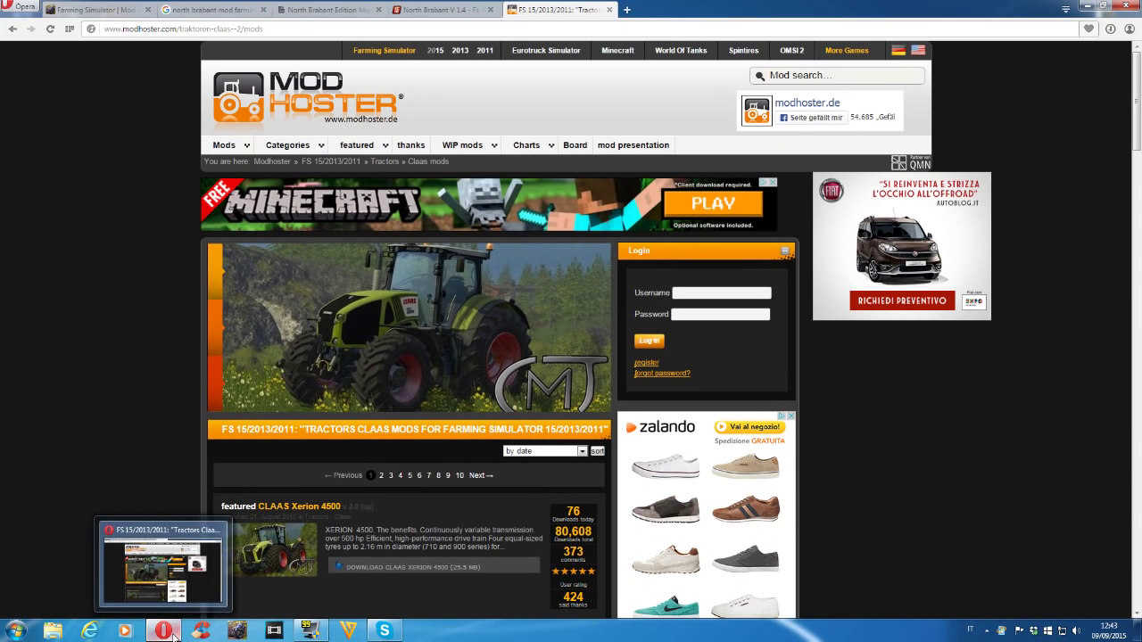
left_click(174, 635)
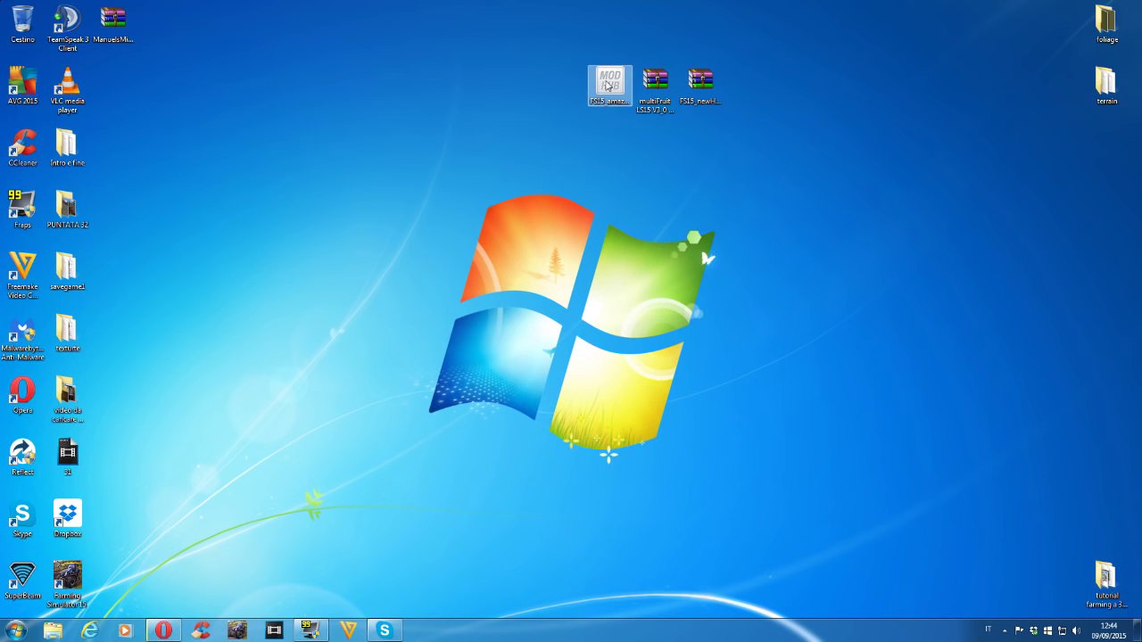
left_click_drag(608, 90, 437, 165)
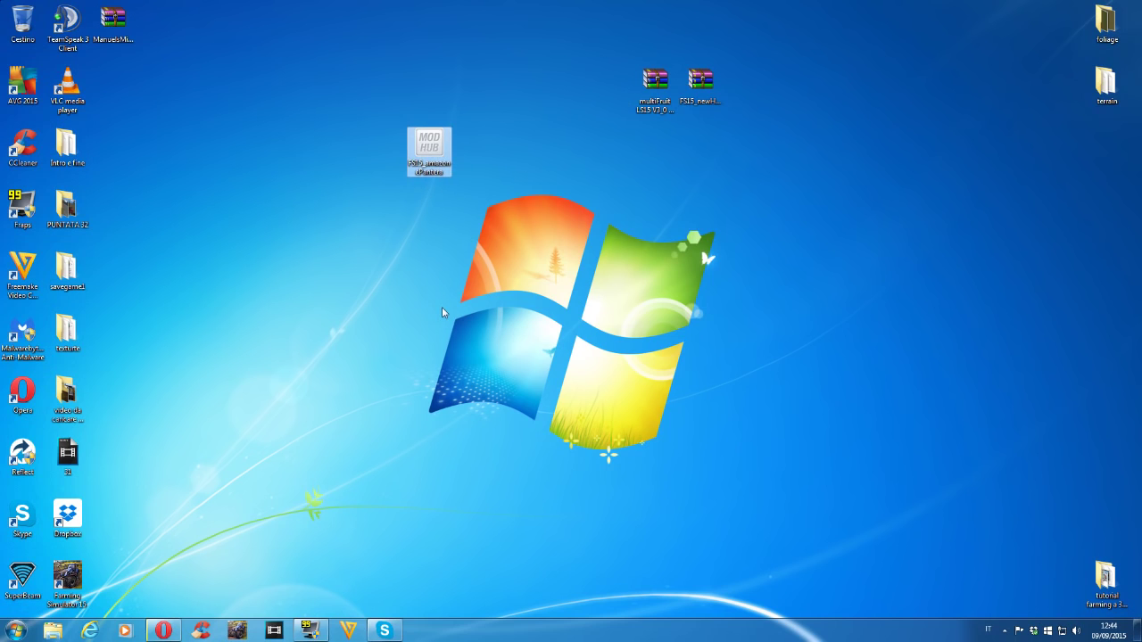
left_click(356, 188)
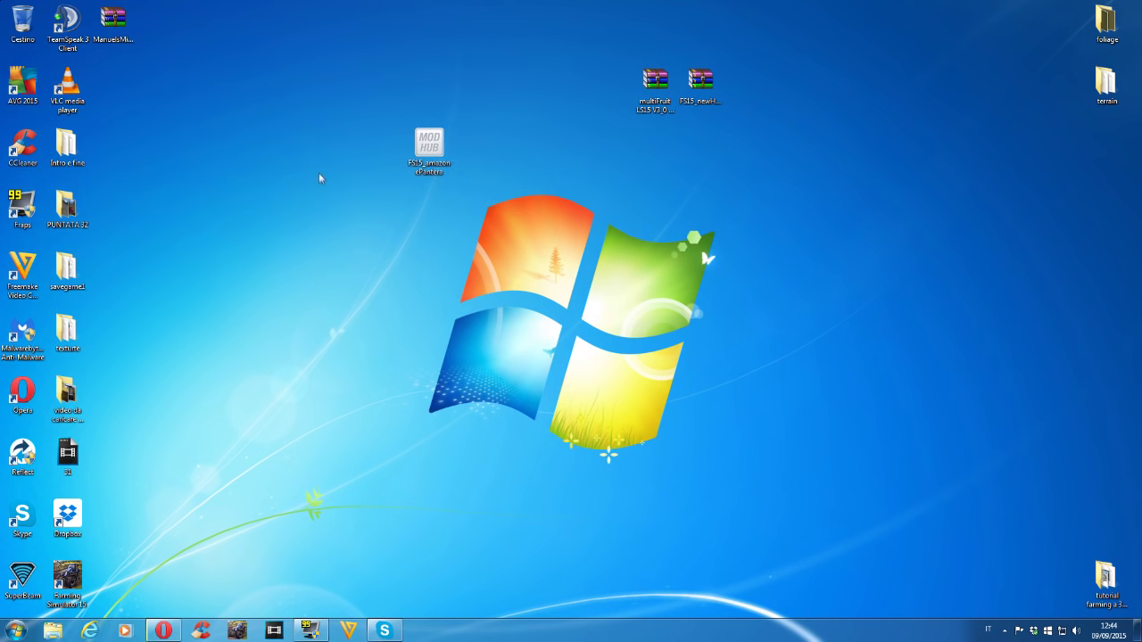
double_click(428, 147)
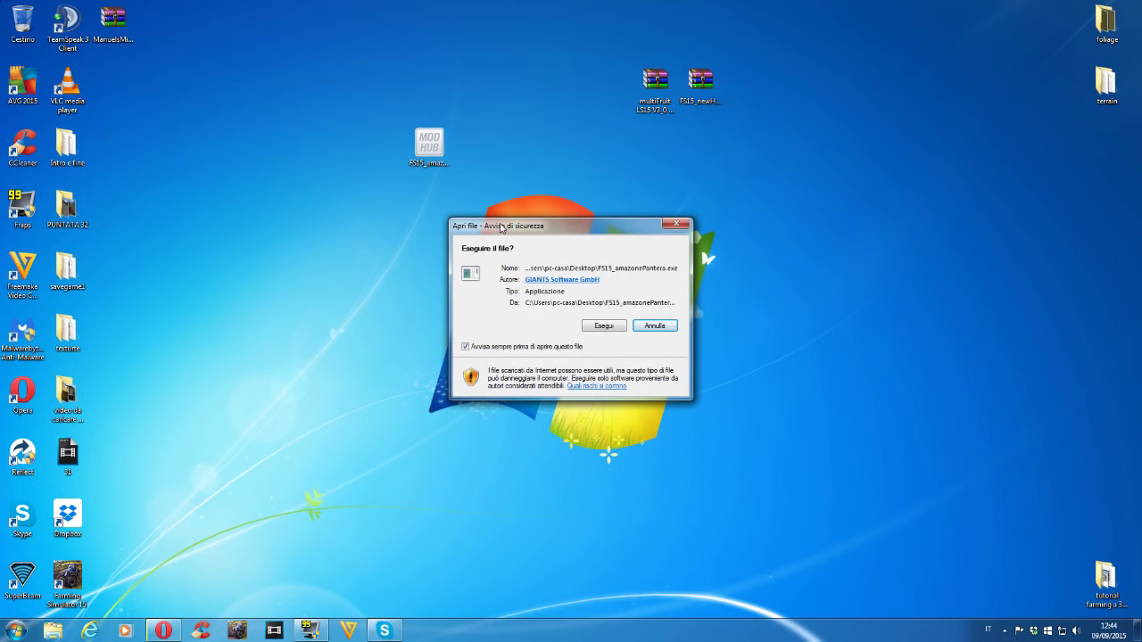
left_click(604, 326)
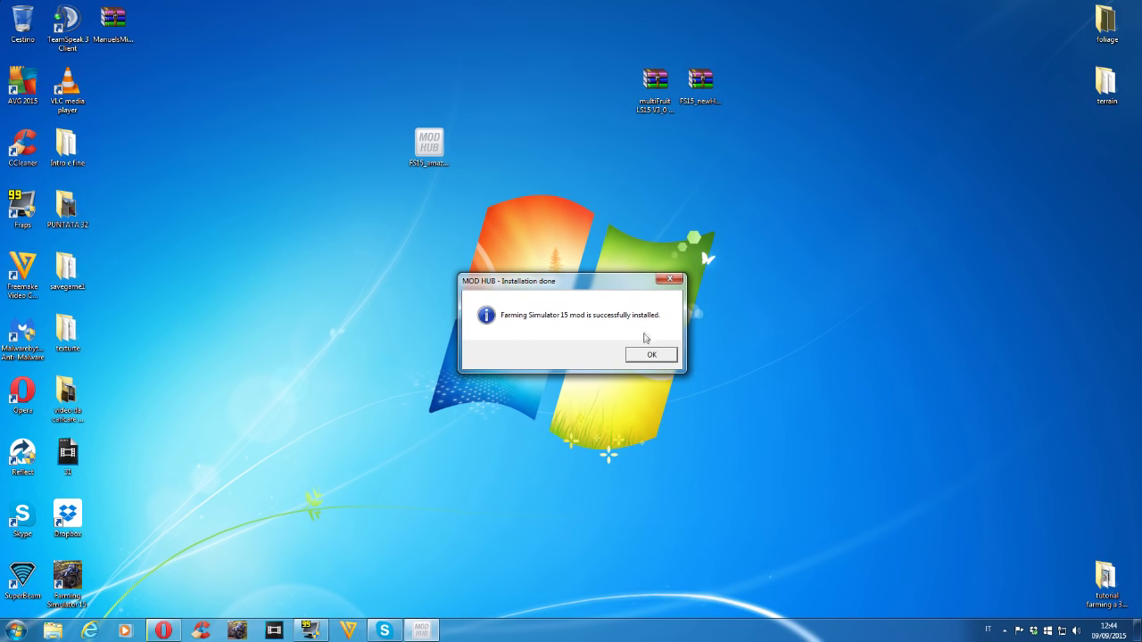
left_click(634, 357)
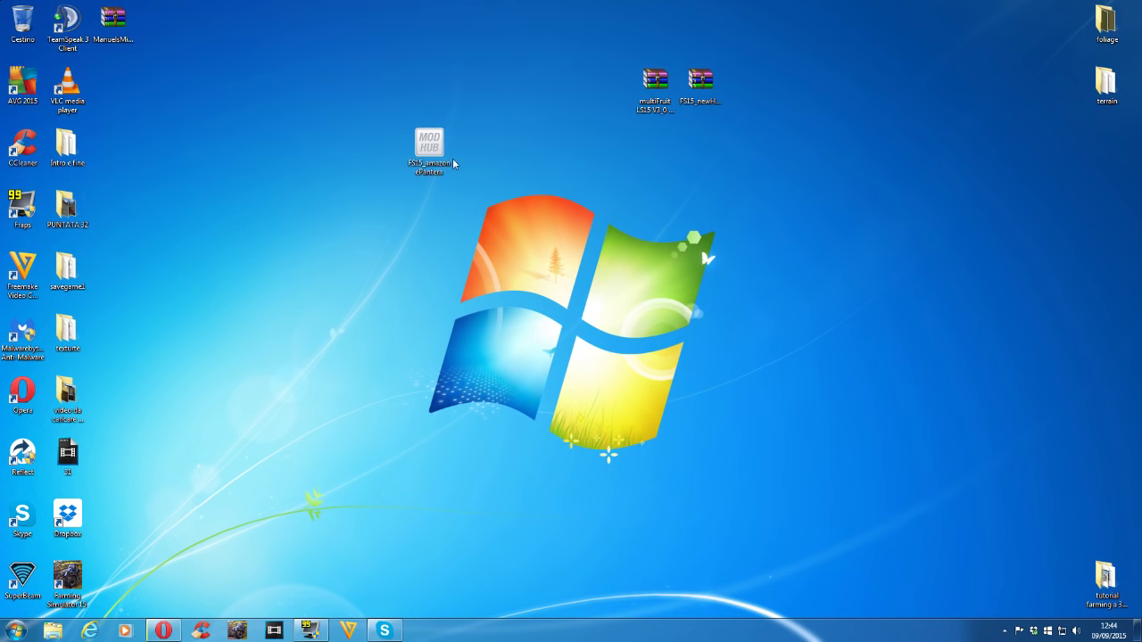
- Move the FS15_amazonePantera installer to the desktop's upper edge and place the multiFruit and FS15_newHollandCR_Pack archives apart in the middle
left_click_drag(436, 155, 404, 46)
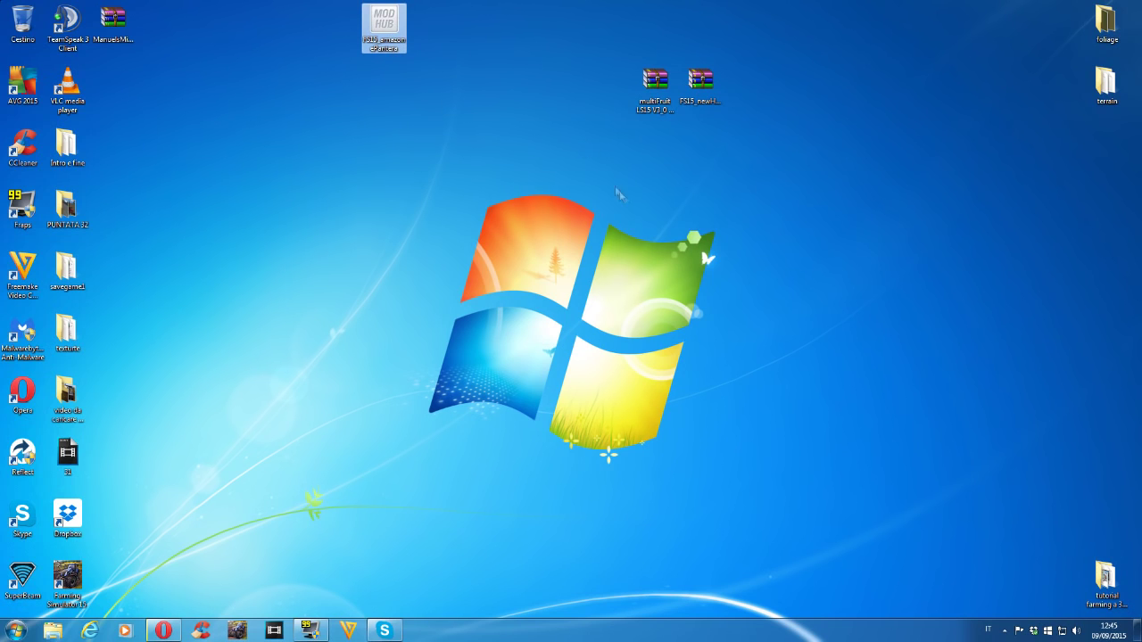
left_click_drag(655, 90, 463, 171)
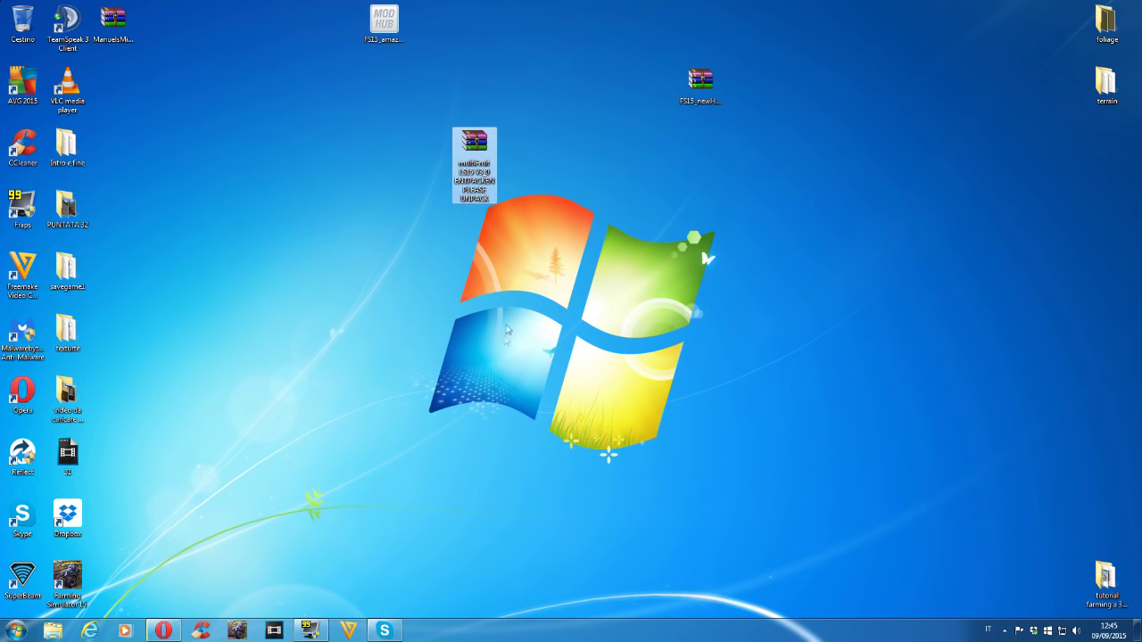
left_click(442, 358)
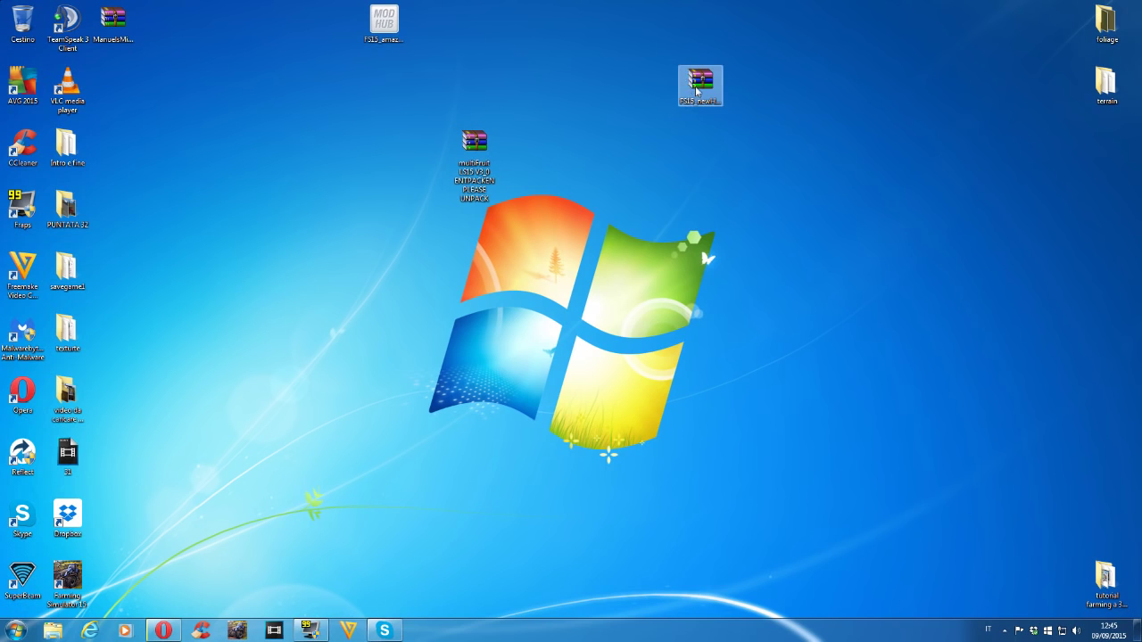
left_click_drag(697, 93, 657, 161)
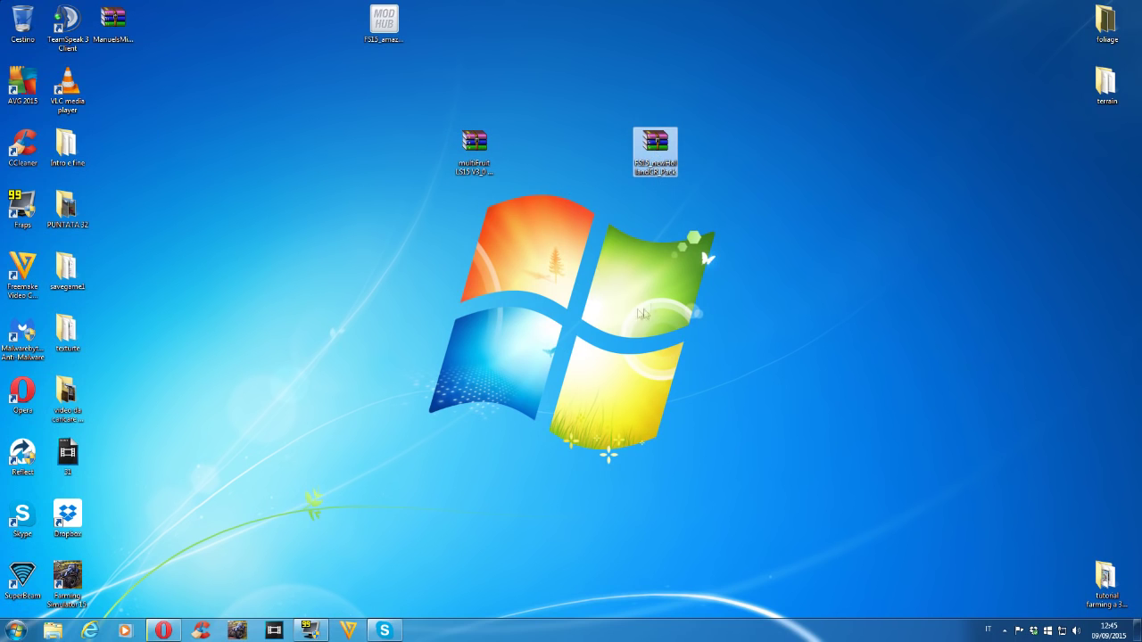
left_click(463, 288)
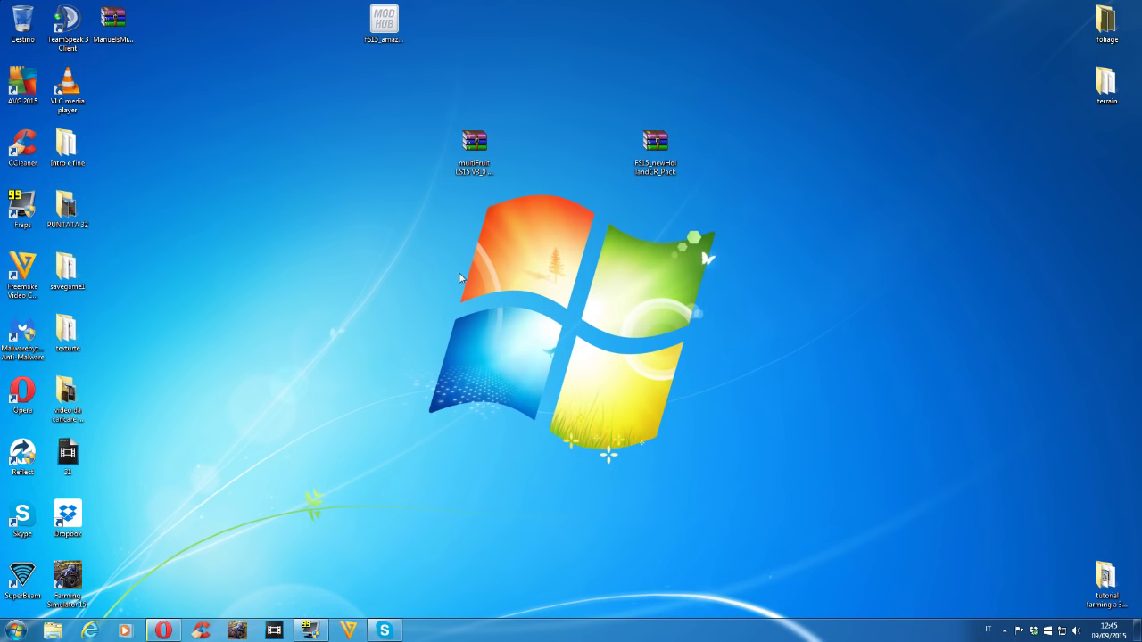
left_click(479, 174)
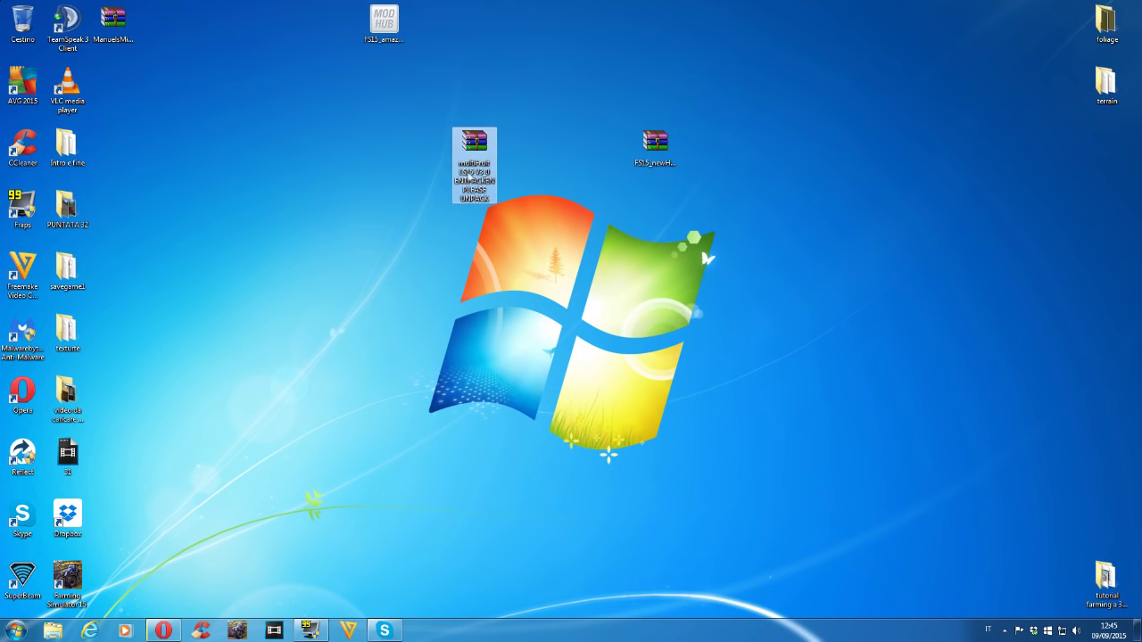
left_click(654, 150)
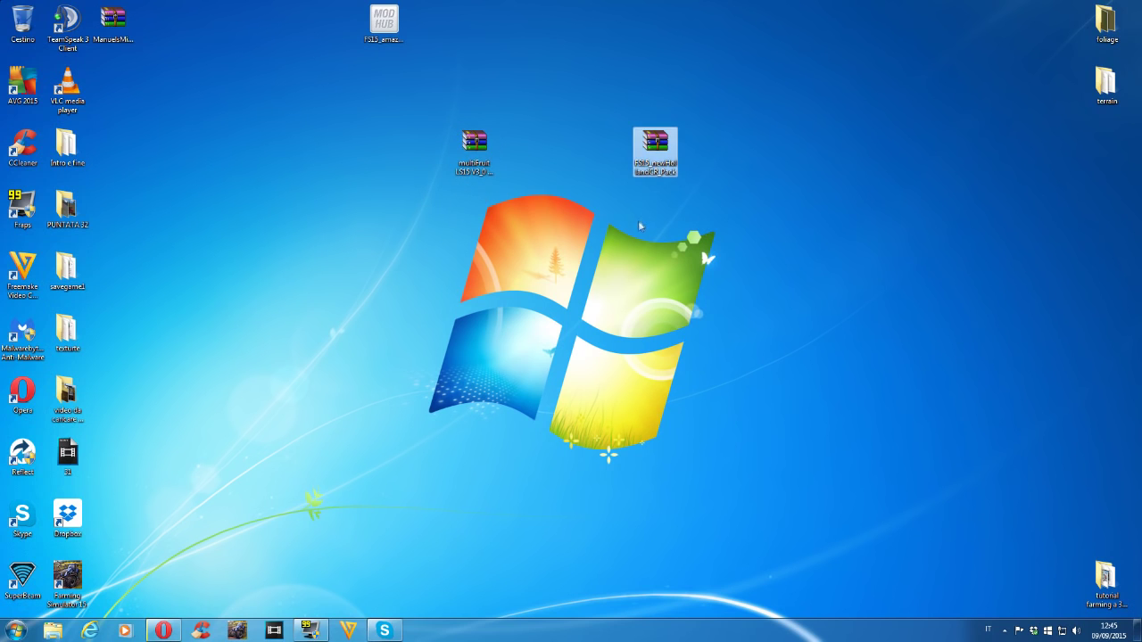
mouse_move(657, 174)
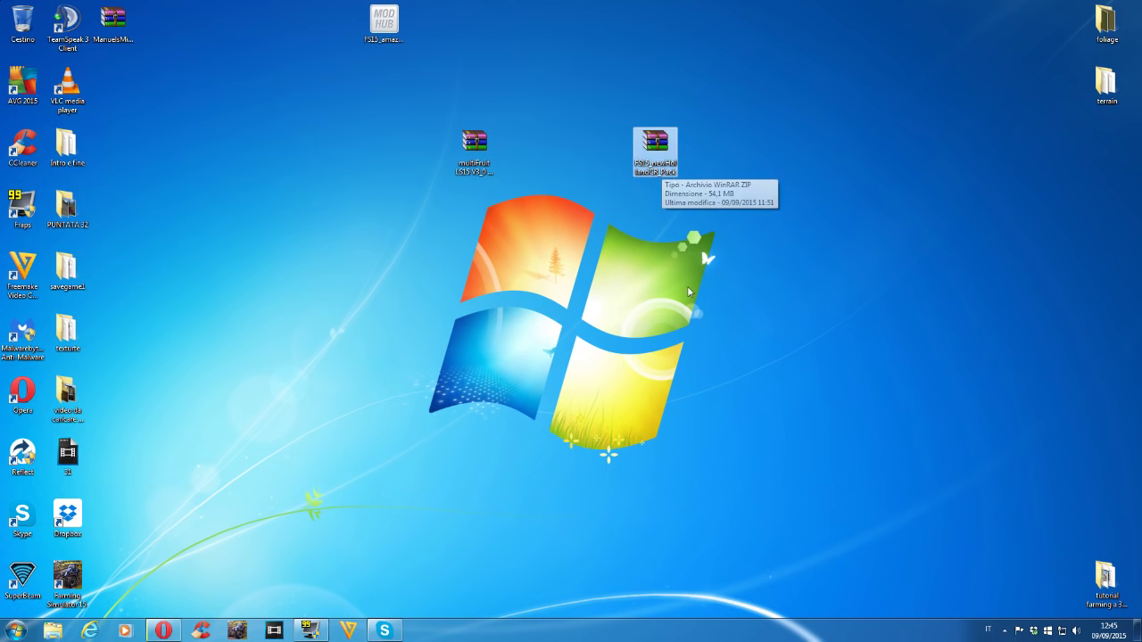
left_click(718, 305)
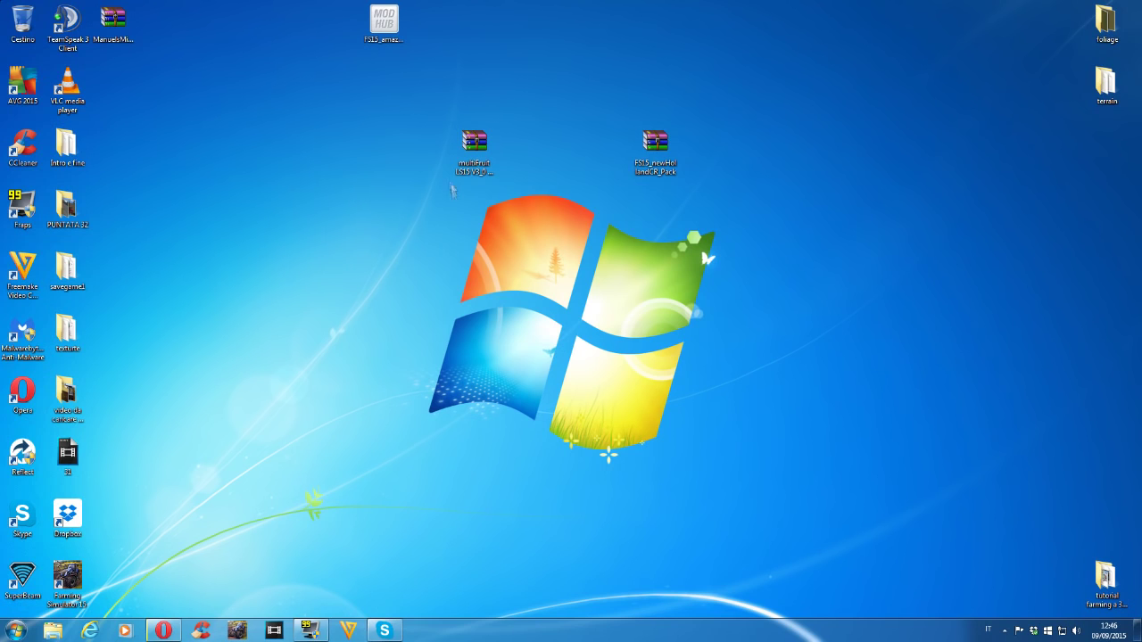
- Open the multiFruit LS15 archive in WinRAR, dismiss the trial notification, examine the packed files and close the archive
double_click(472, 153)
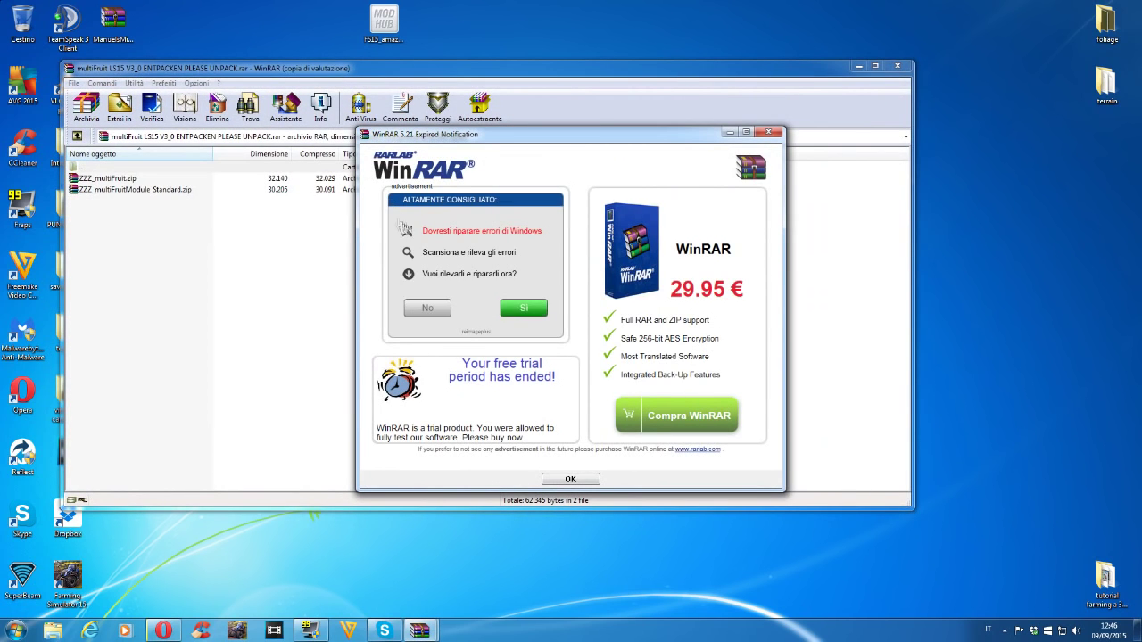
left_click(767, 133)
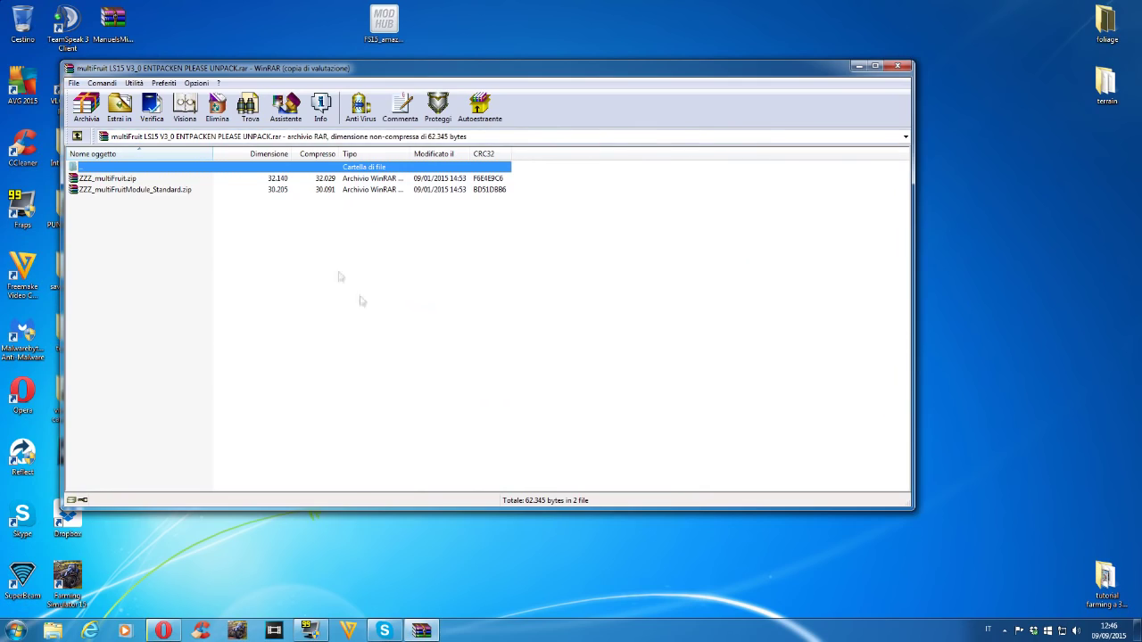
left_click_drag(251, 76, 390, 204)
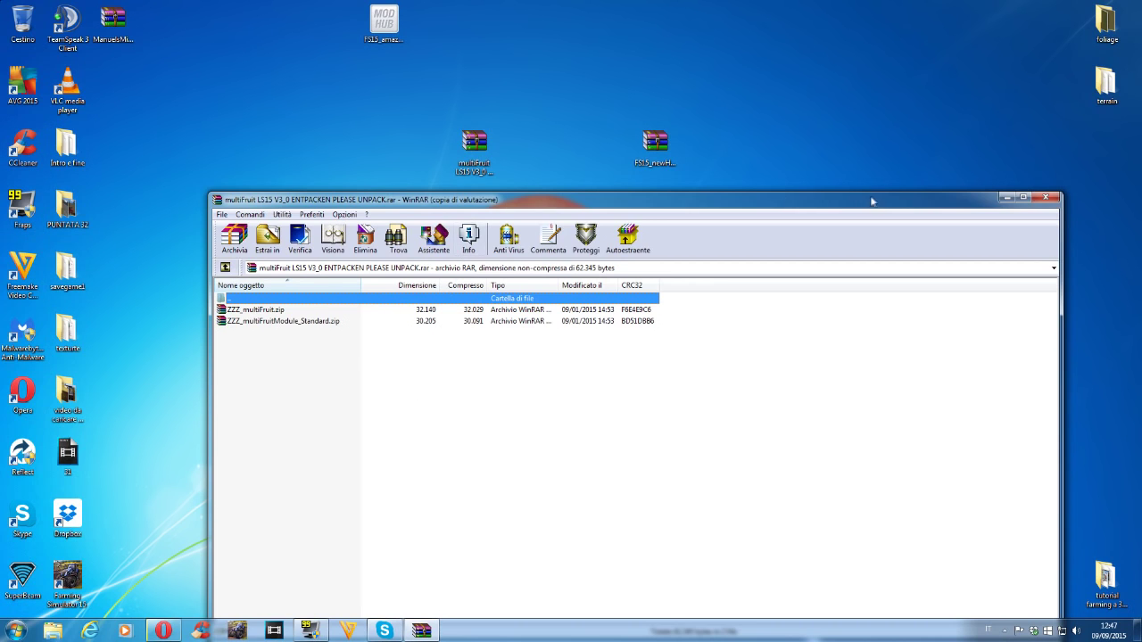
left_click(1045, 197)
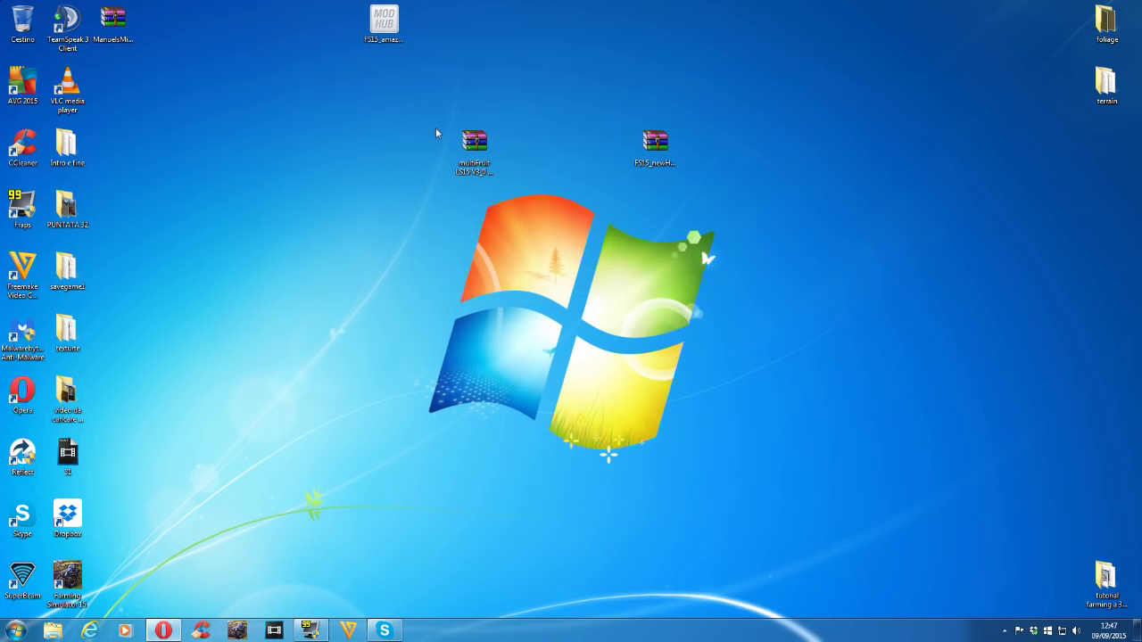
- Open the FS15_newHollandCR_Pack archive in WinRAR, dismiss the licence notice and move the archive window higher on the desktop
left_click(478, 150)
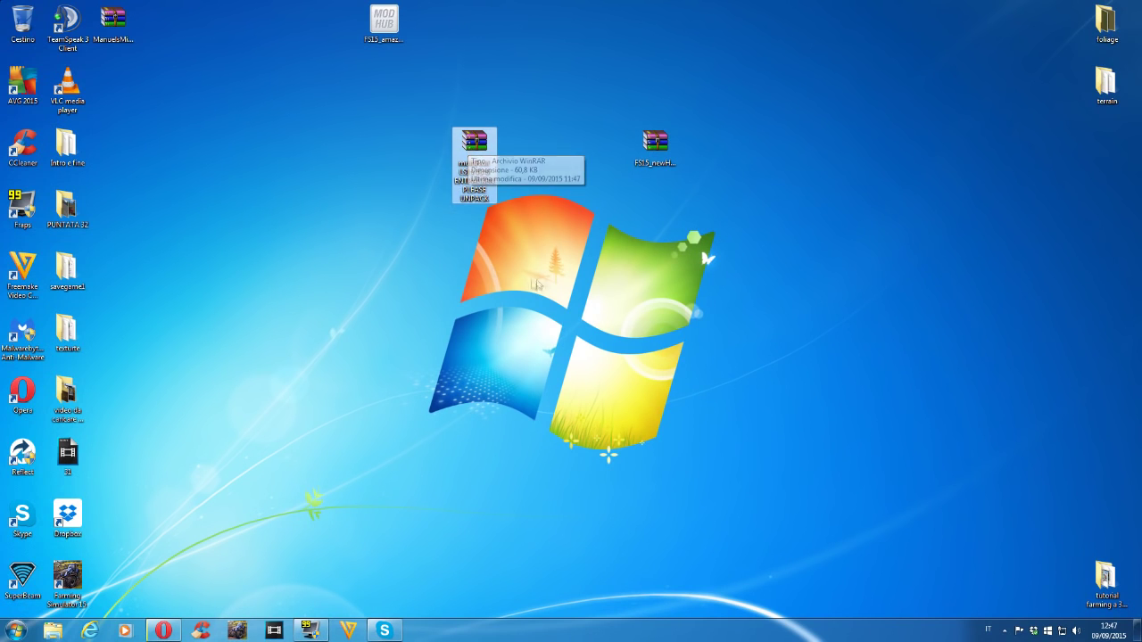
left_click(656, 147)
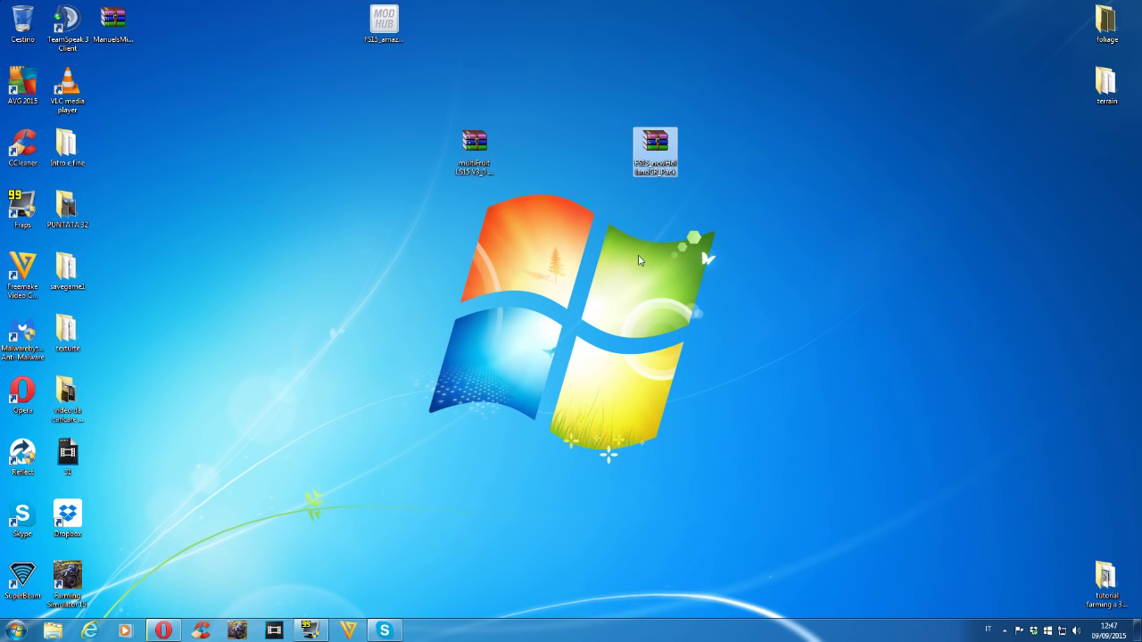
double_click(648, 159)
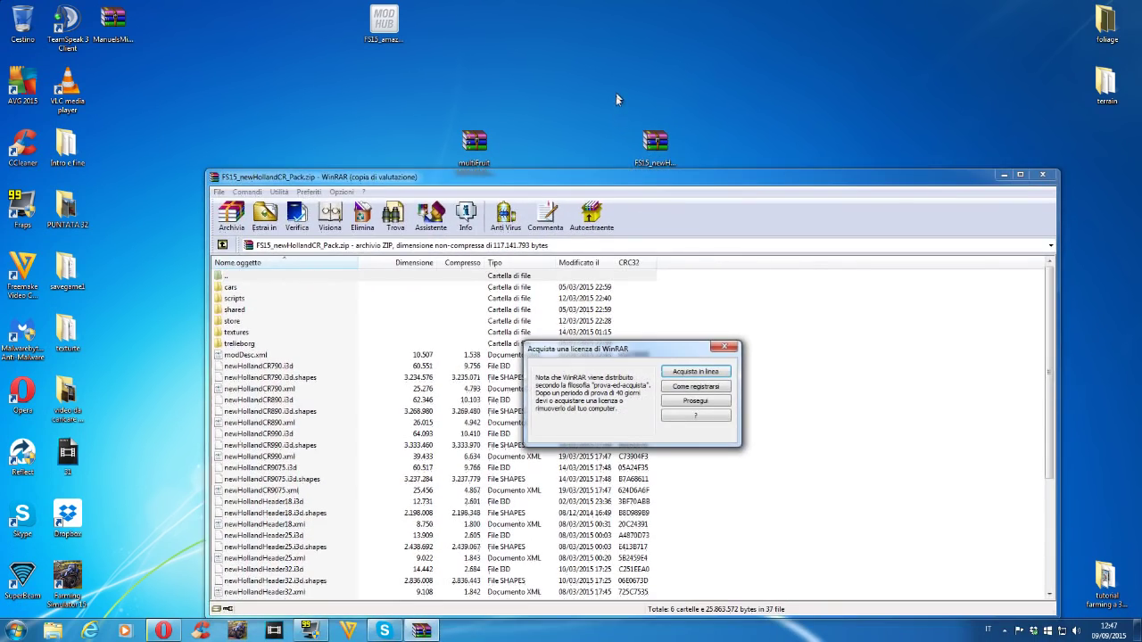
left_click(724, 346)
left_click_drag(564, 202, 531, 117)
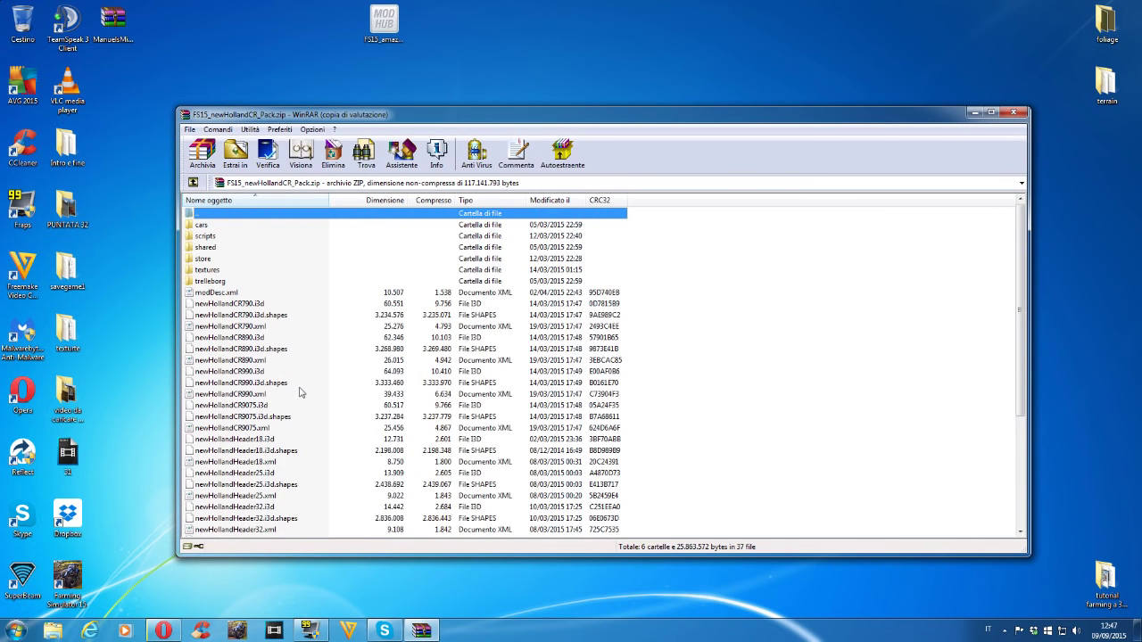
- Examine the folders and mod files packed in the FS15_newHollandCR_Pack archive from start to end, and close the archive
scroll(303, 390, "down", 3)
scroll(321, 418, "up", 2)
scroll(321, 421, "up", 1)
scroll(317, 423, "down", 5)
key("Home")
scroll(254, 384, "down", 5)
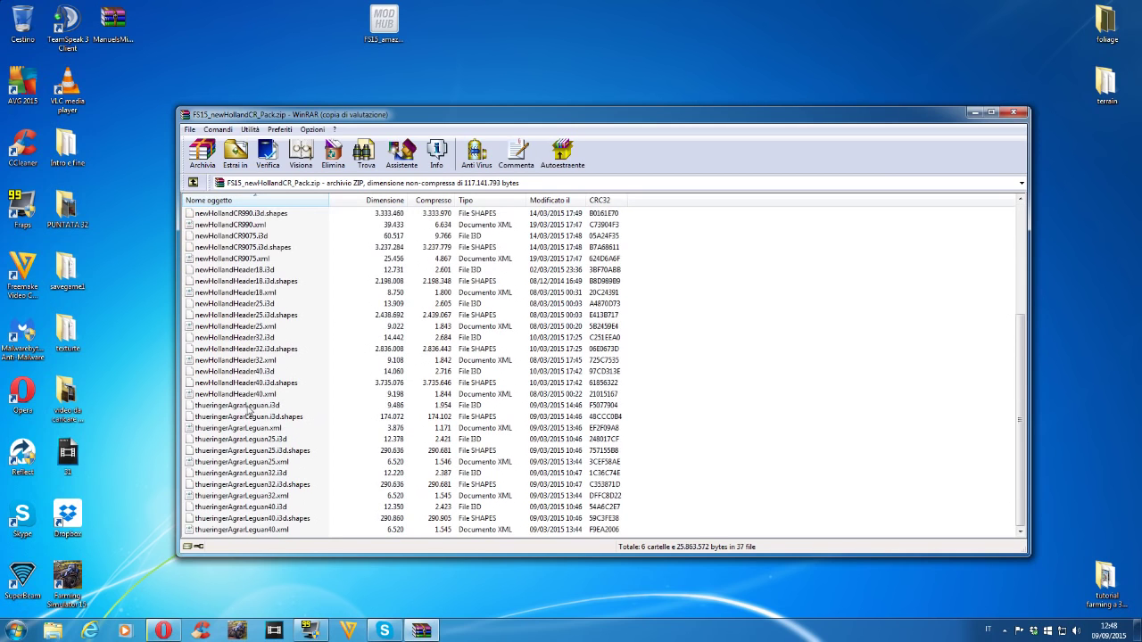
scroll(253, 429, "up", 10)
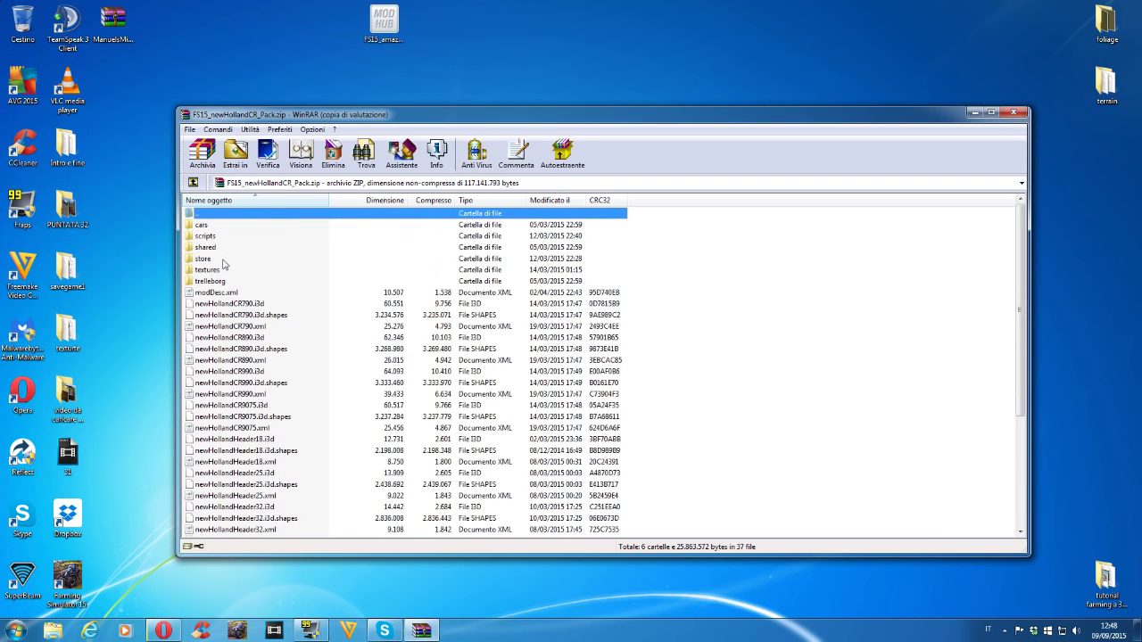
scroll(258, 350, "down", 5)
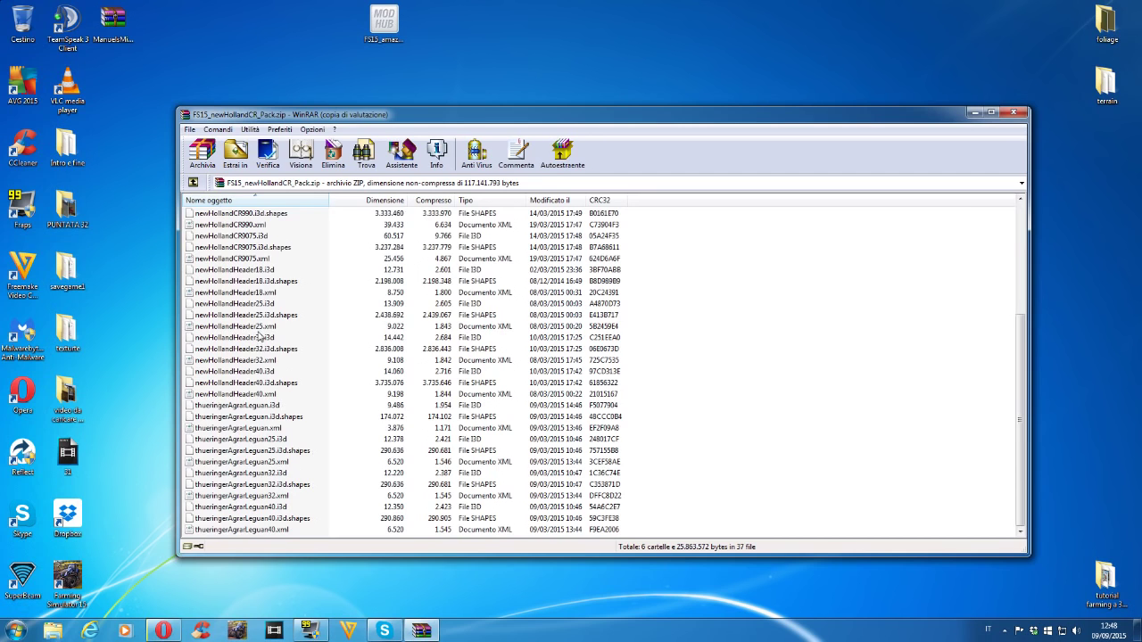
scroll(268, 366, "up", 5)
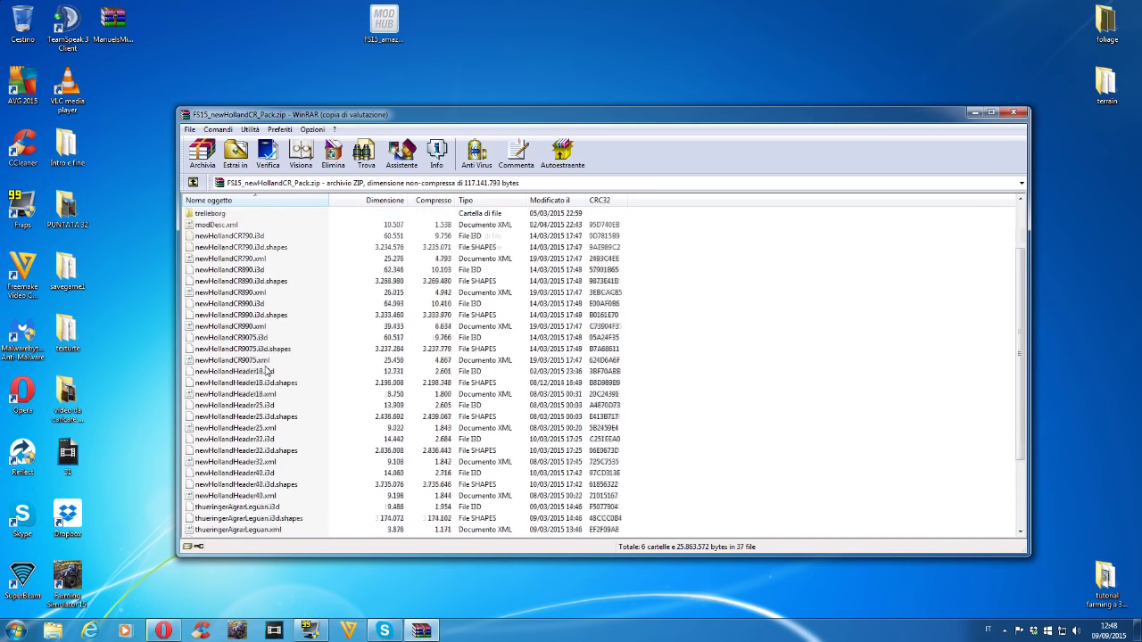
left_click(1011, 117)
- Compare the contents of the multiFruit LS15 and FS15_newHollandCR_Pack archives by opening each in turn, closing both again
double_click(472, 143)
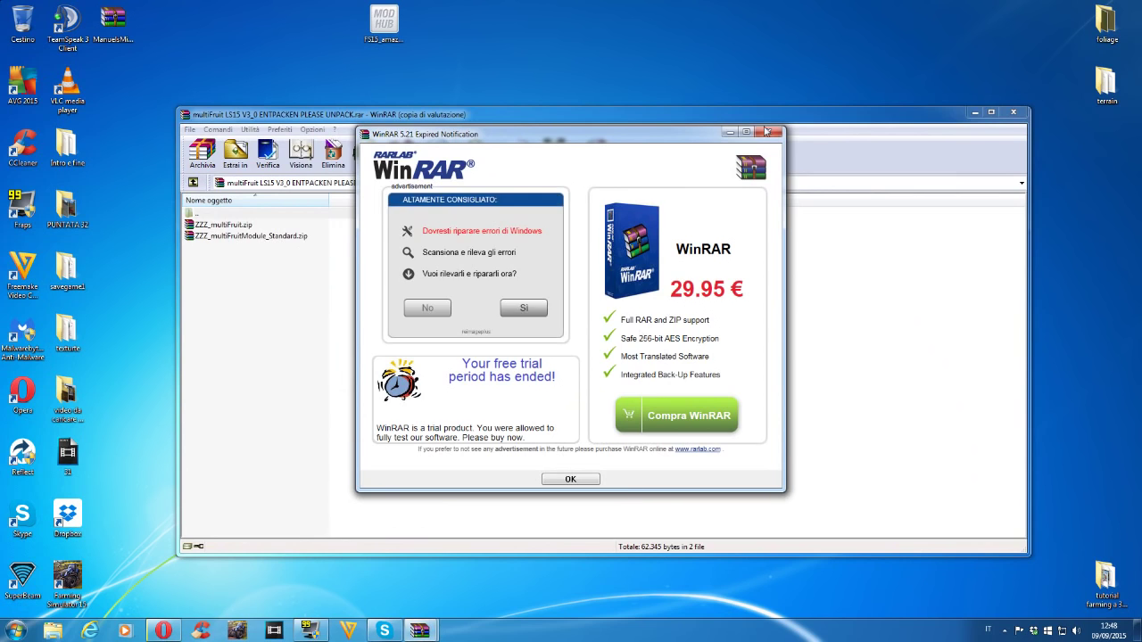
left_click(769, 133)
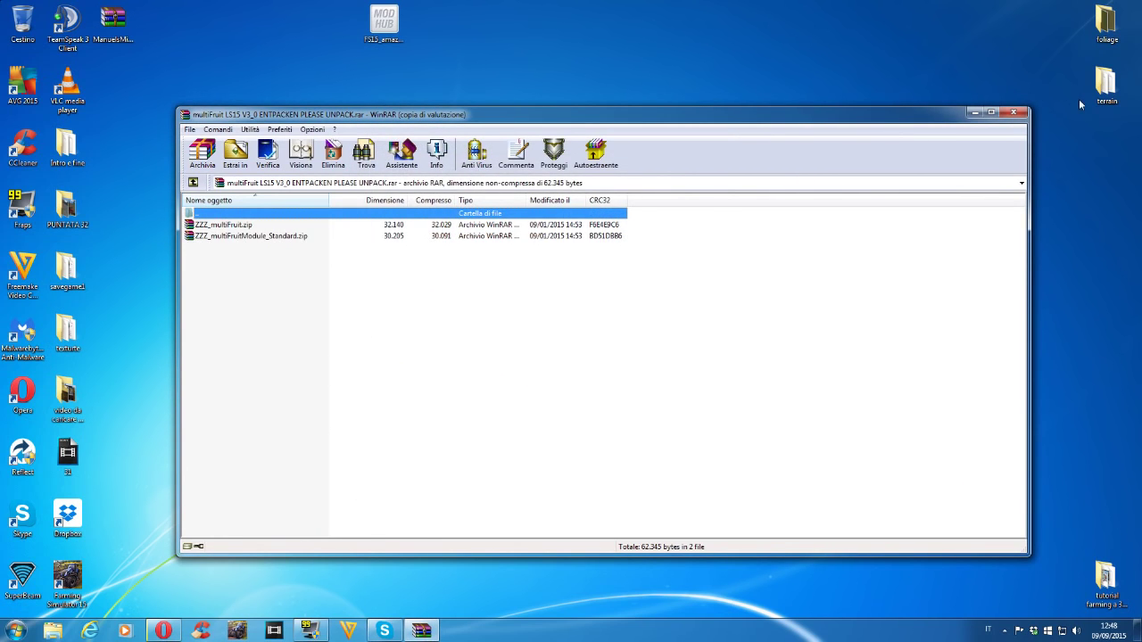
left_click(1013, 112)
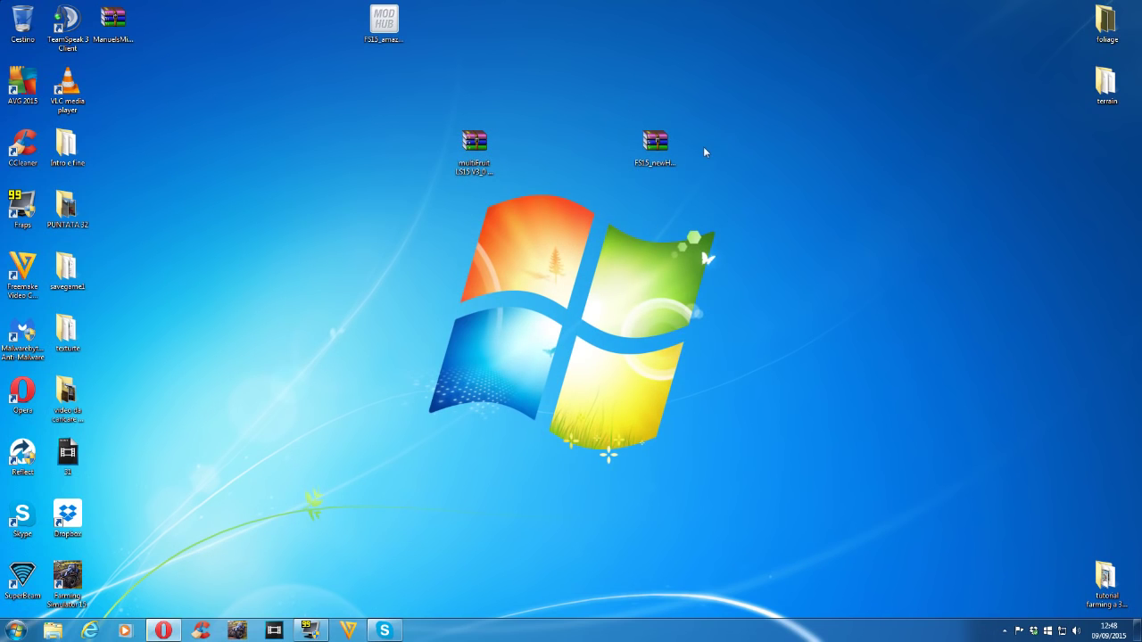
double_click(662, 156)
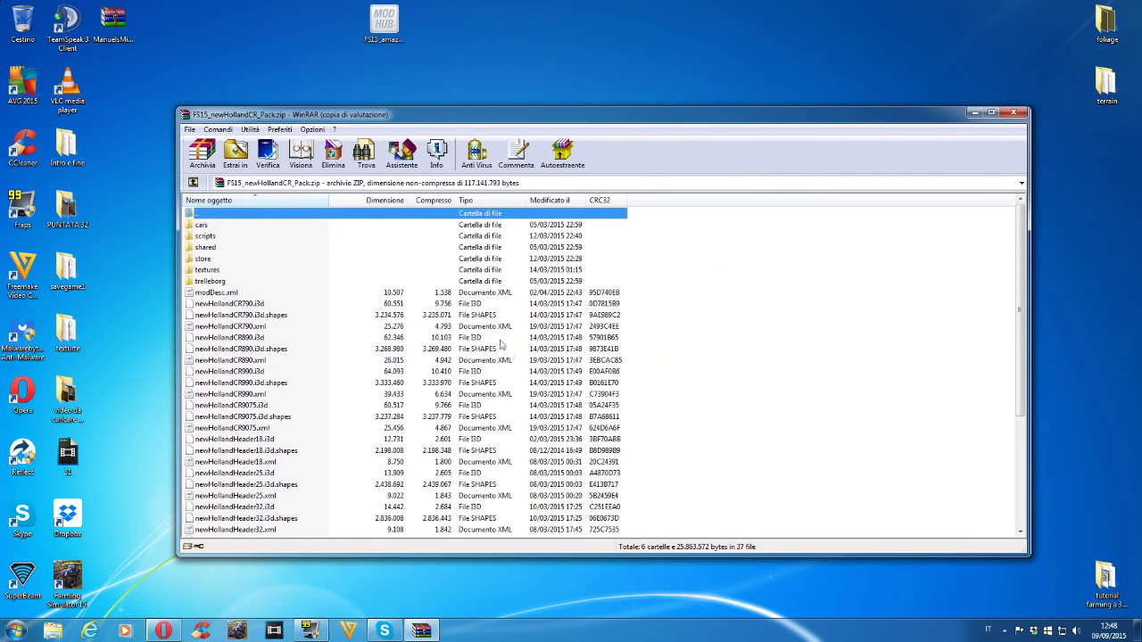
left_click(693, 286)
left_click(1013, 113)
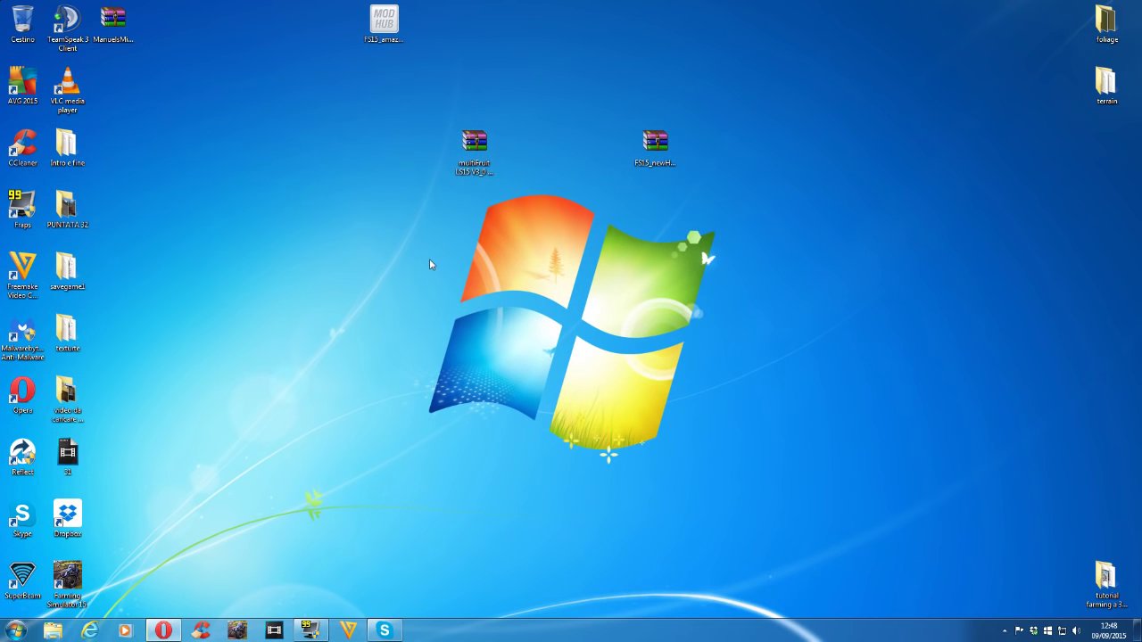
- Create a new folder on the desktop, place it below the multiFruit LS15 archive and move that archive into it
right_click(484, 231)
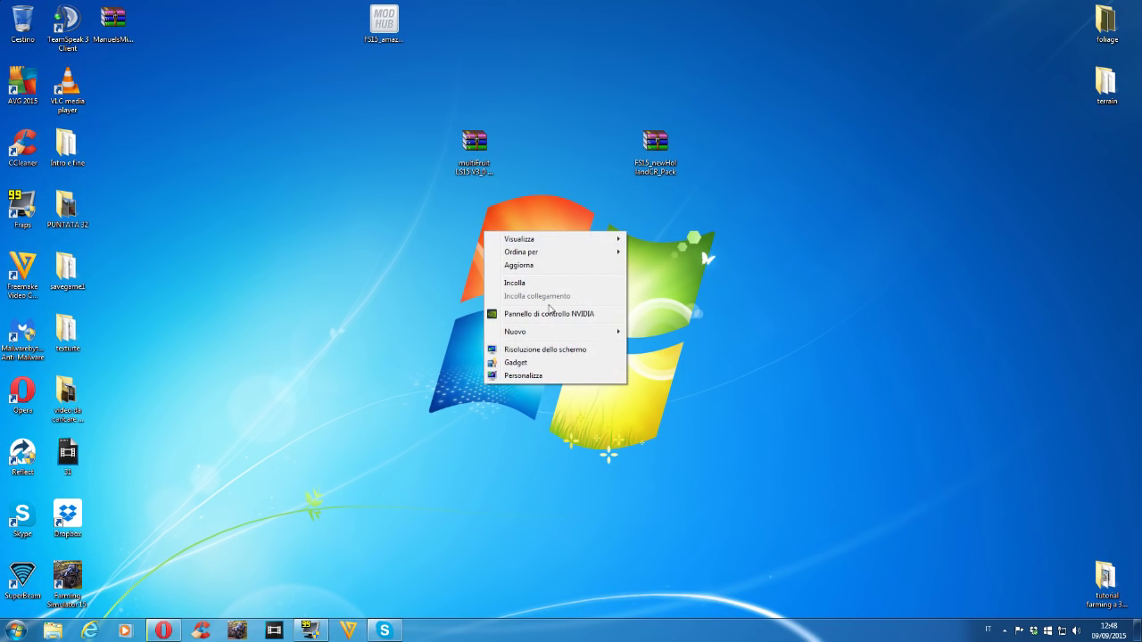
mouse_move(565, 334)
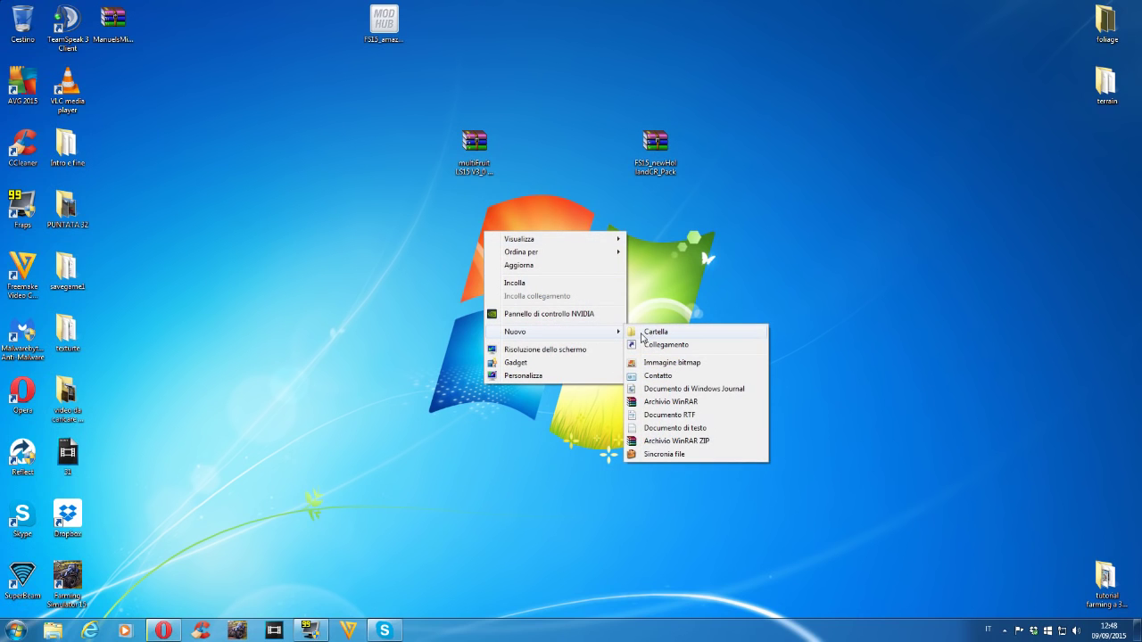
left_click(654, 332)
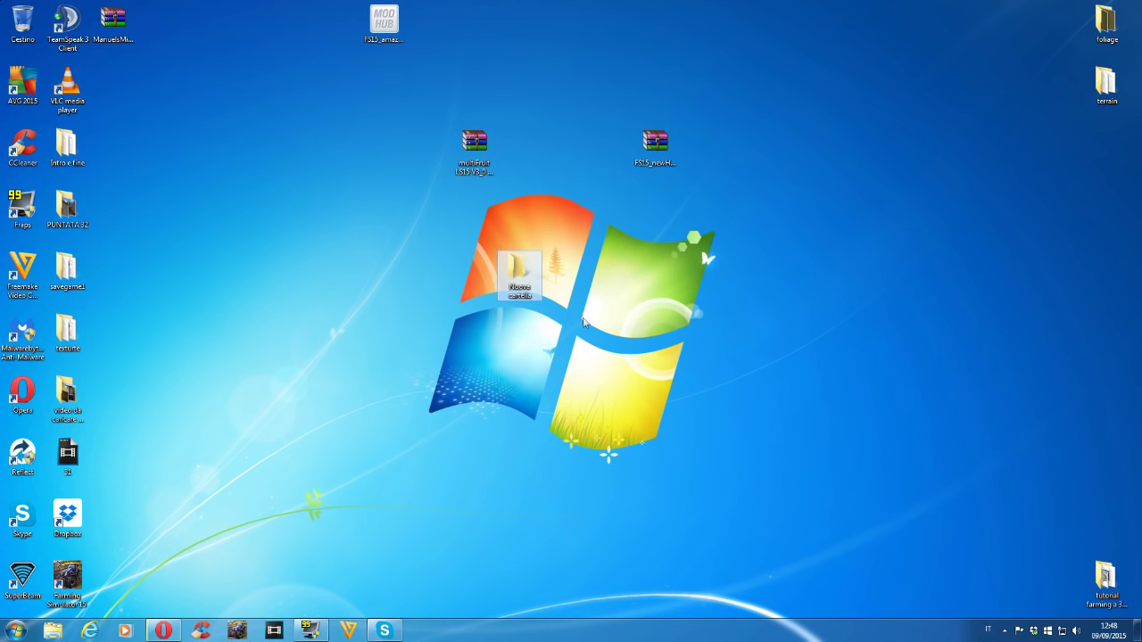
left_click_drag(504, 268, 414, 207)
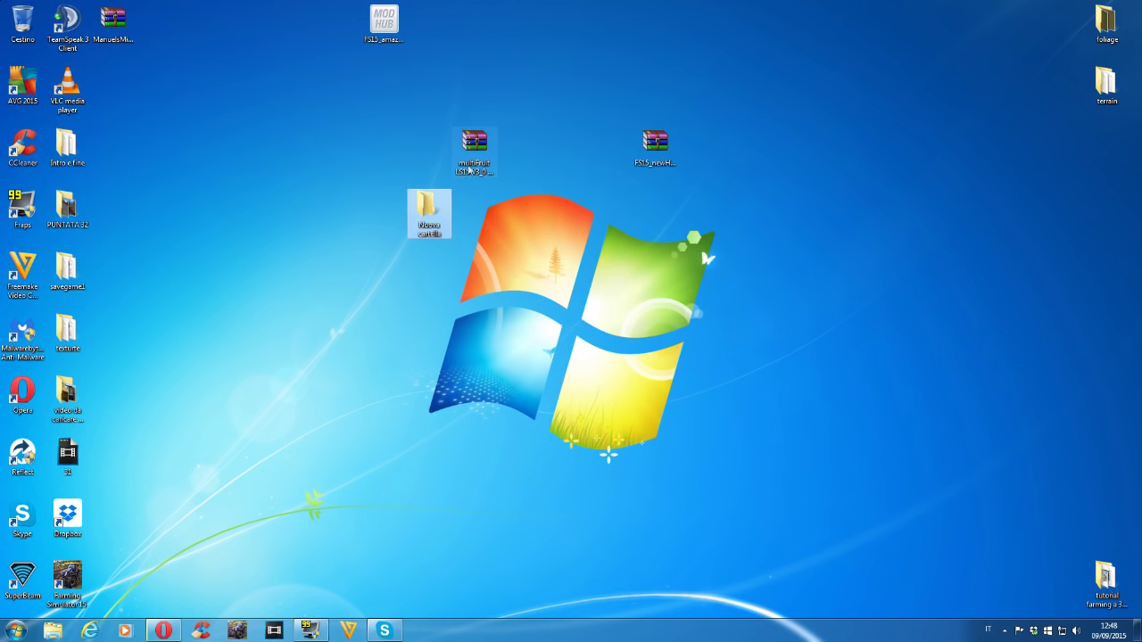
left_click_drag(487, 158, 429, 222)
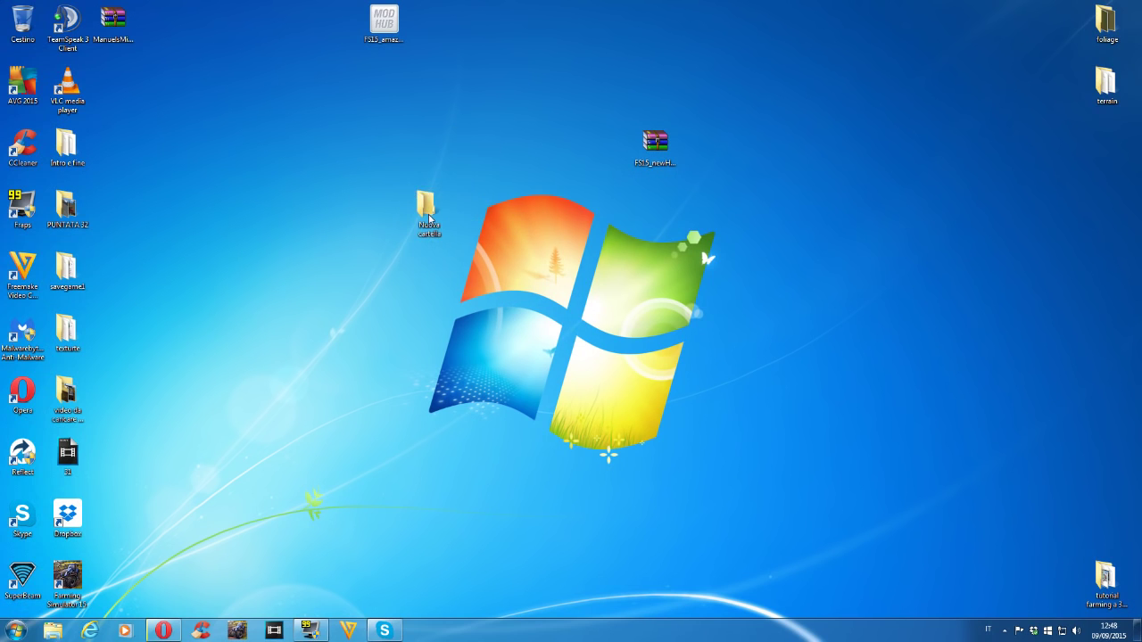
- Extract the multiFruit LS15 archive directly inside the Nuova cartella folder
double_click(428, 221)
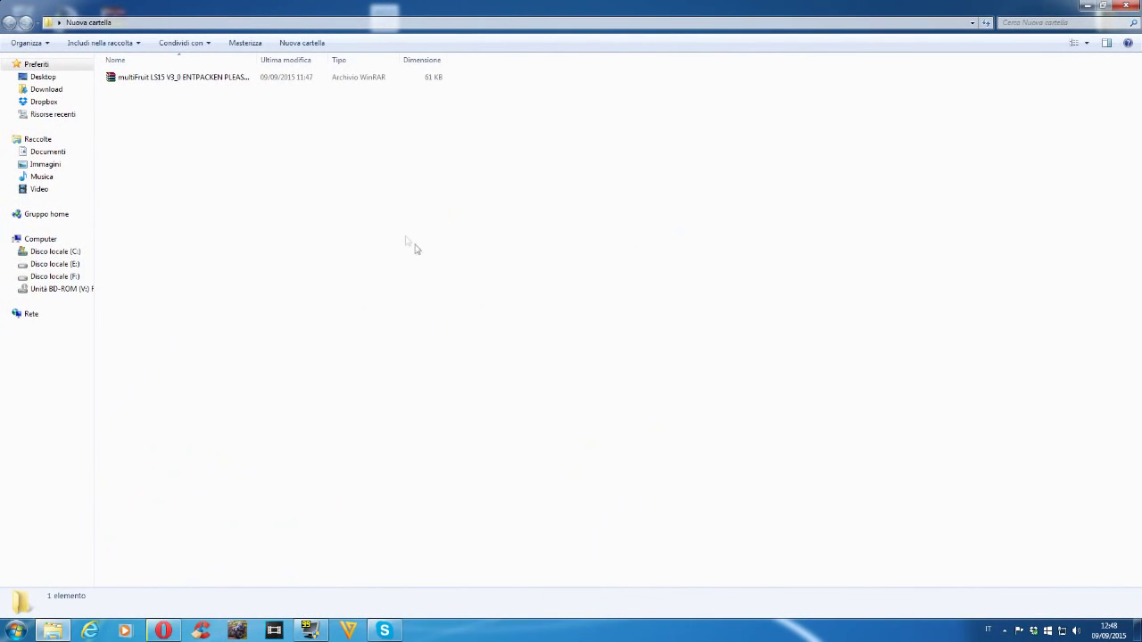
right_click(125, 80)
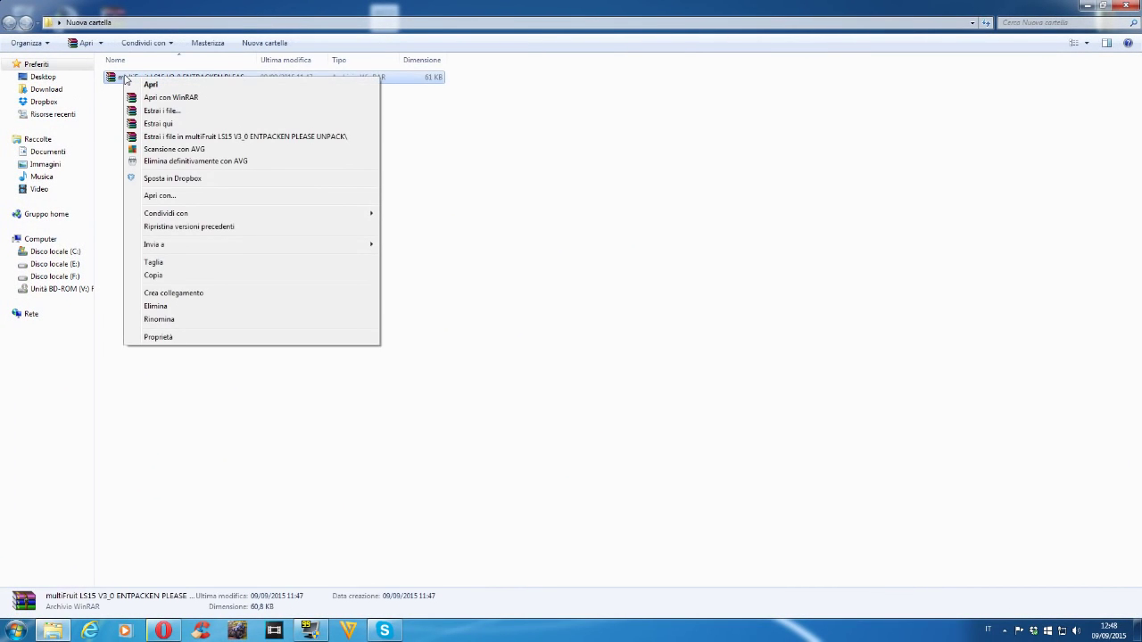
left_click(168, 125)
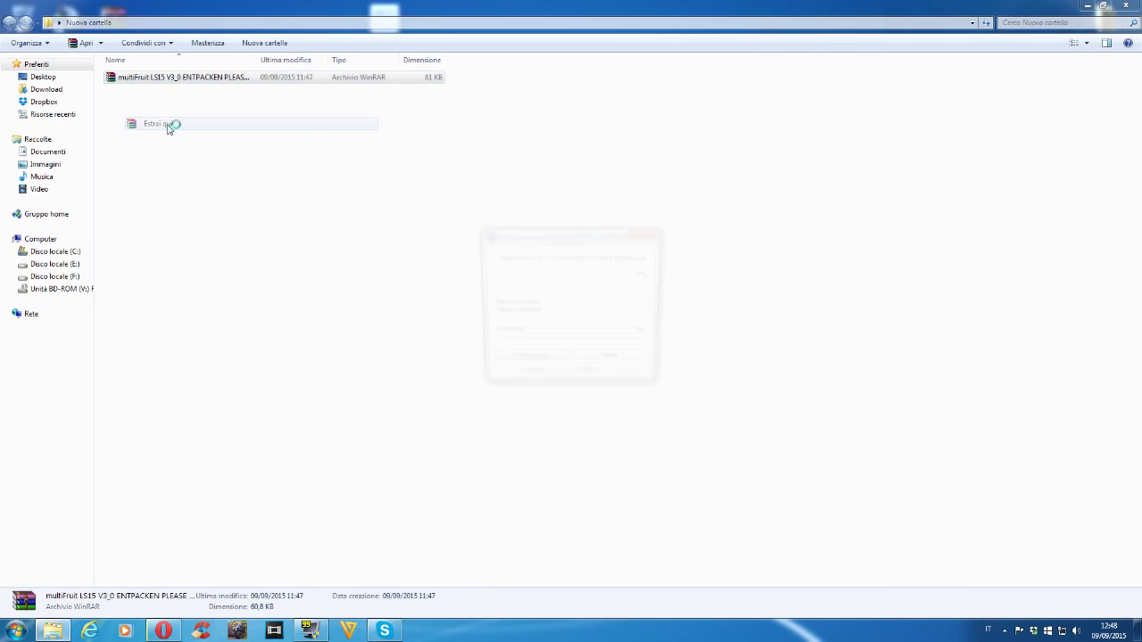
left_click(219, 273)
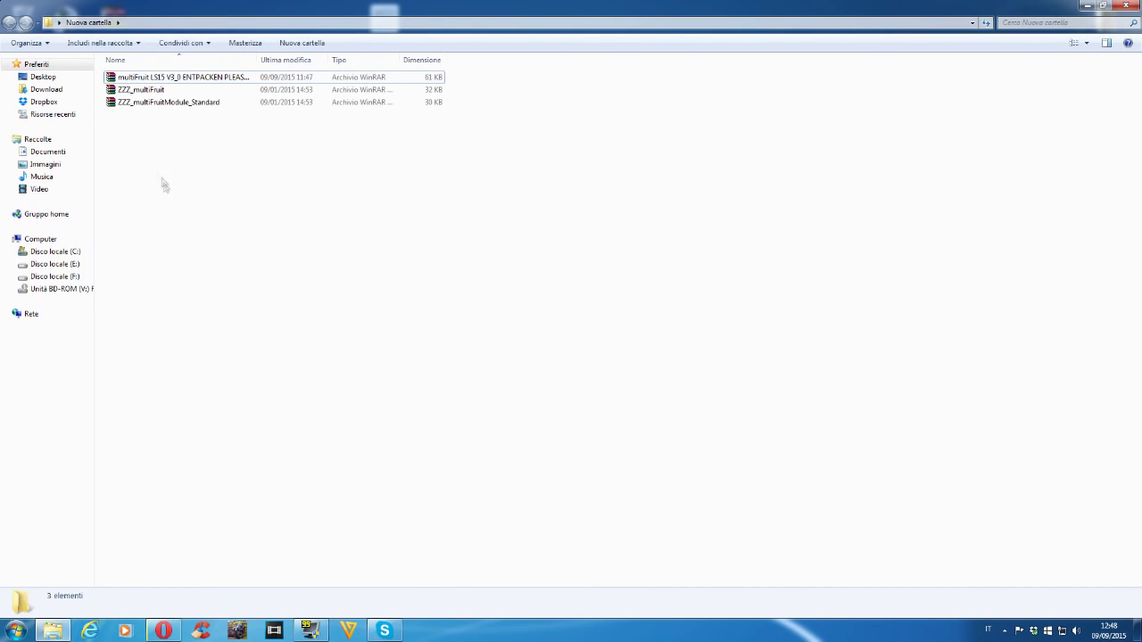
- Inspect the files packed in ZZZ_multiFruitModule_Standard with WinRAR, close the archive, point out ZZZ_multiFruit and close the folder
double_click(139, 103)
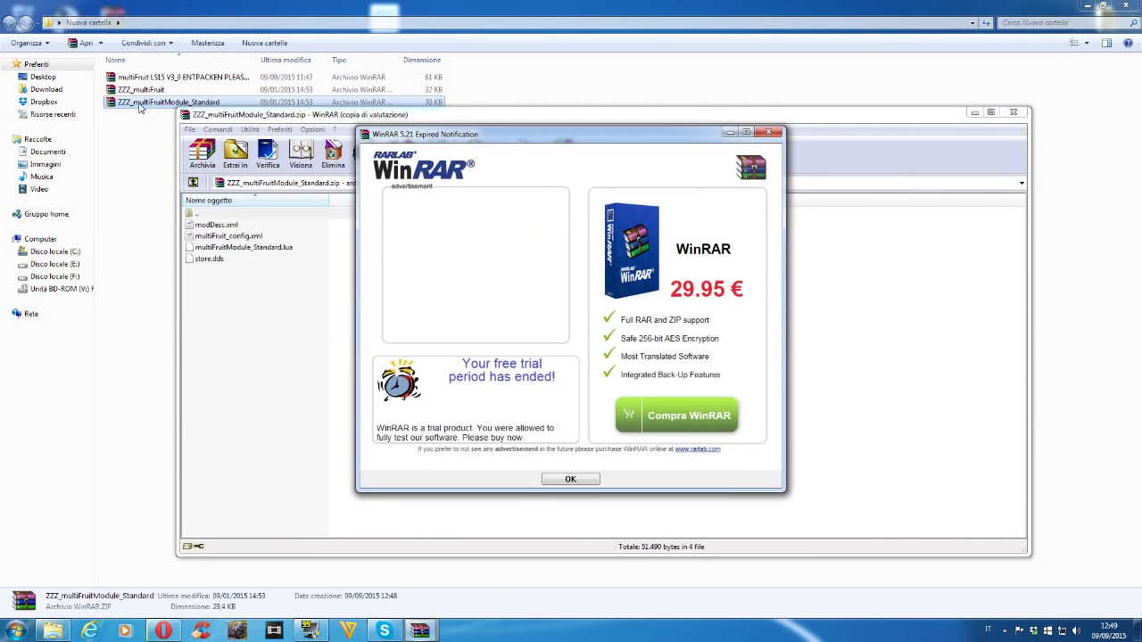
left_click(768, 132)
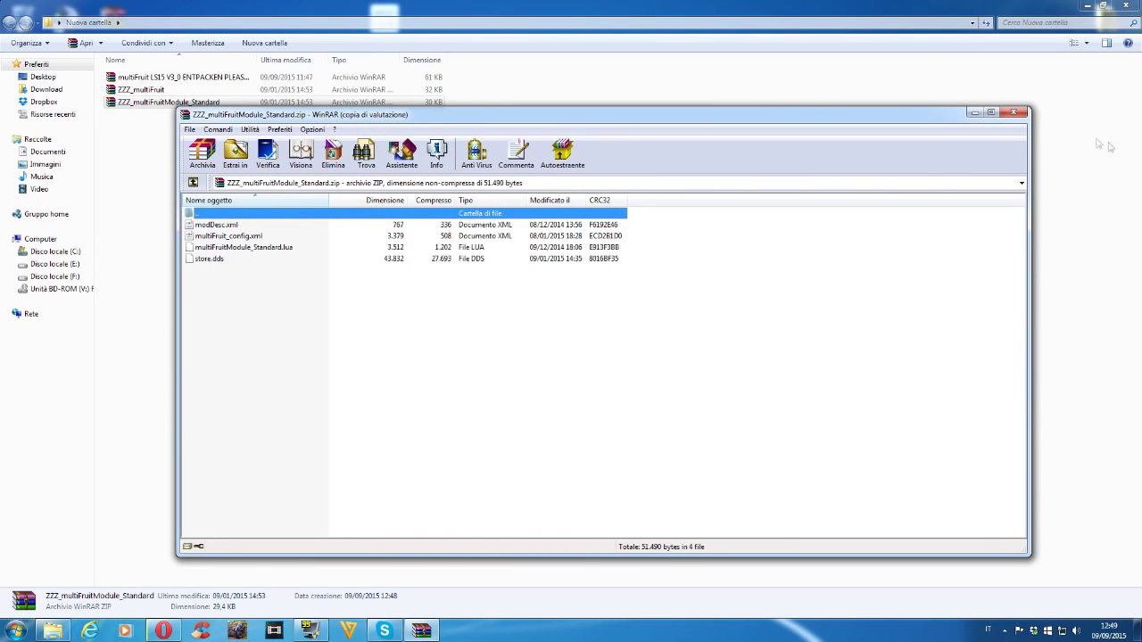
left_click(1014, 113)
left_click(235, 260)
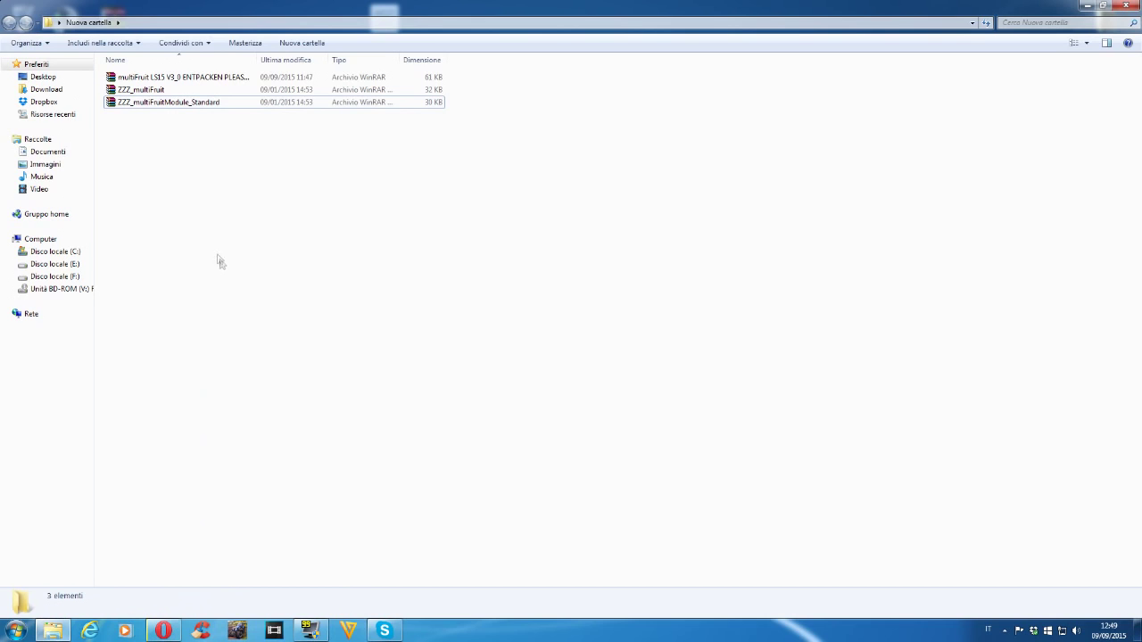
left_click(147, 92)
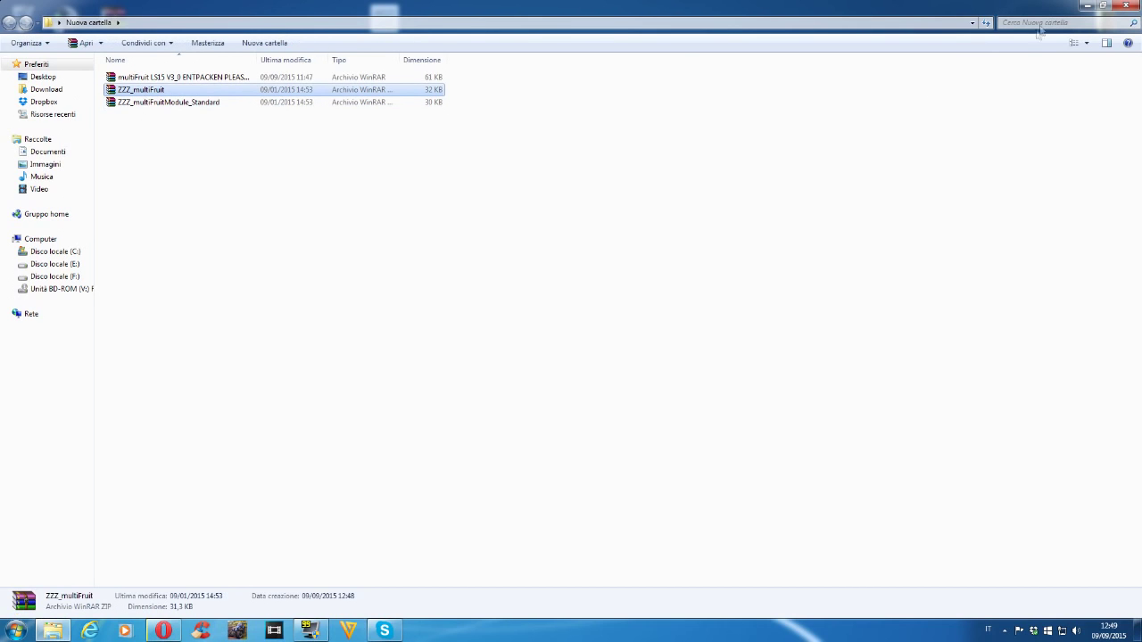
left_click(1126, 5)
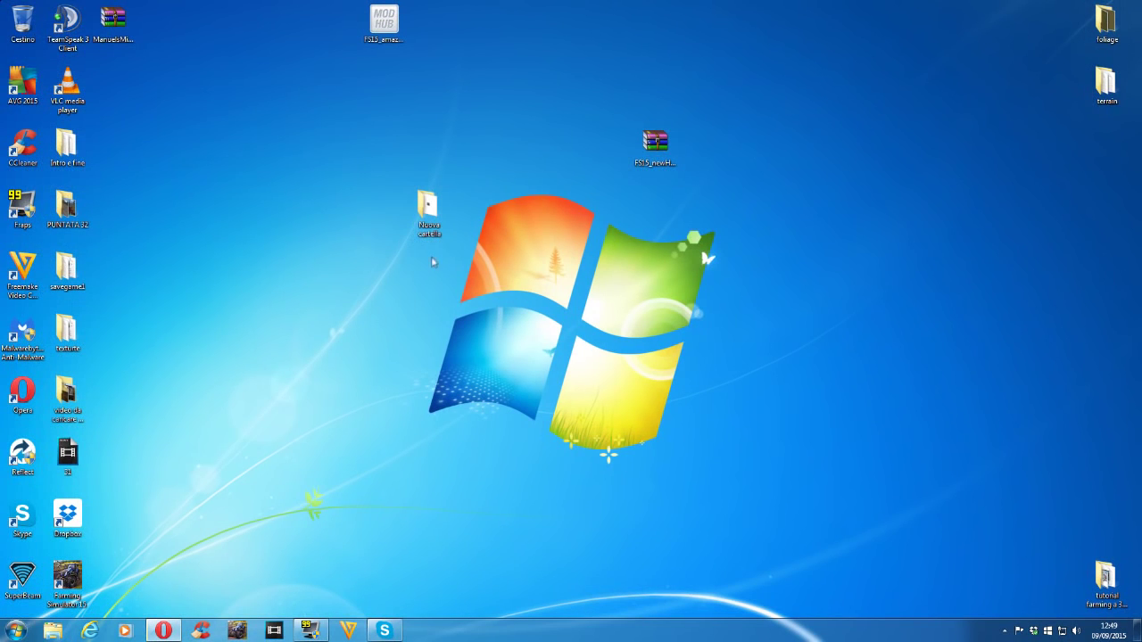
- Browse to the mods folder under Documenti, My Games, FarmingSimulator2015, look through the installed mod archives and close the window
left_click(52, 631)
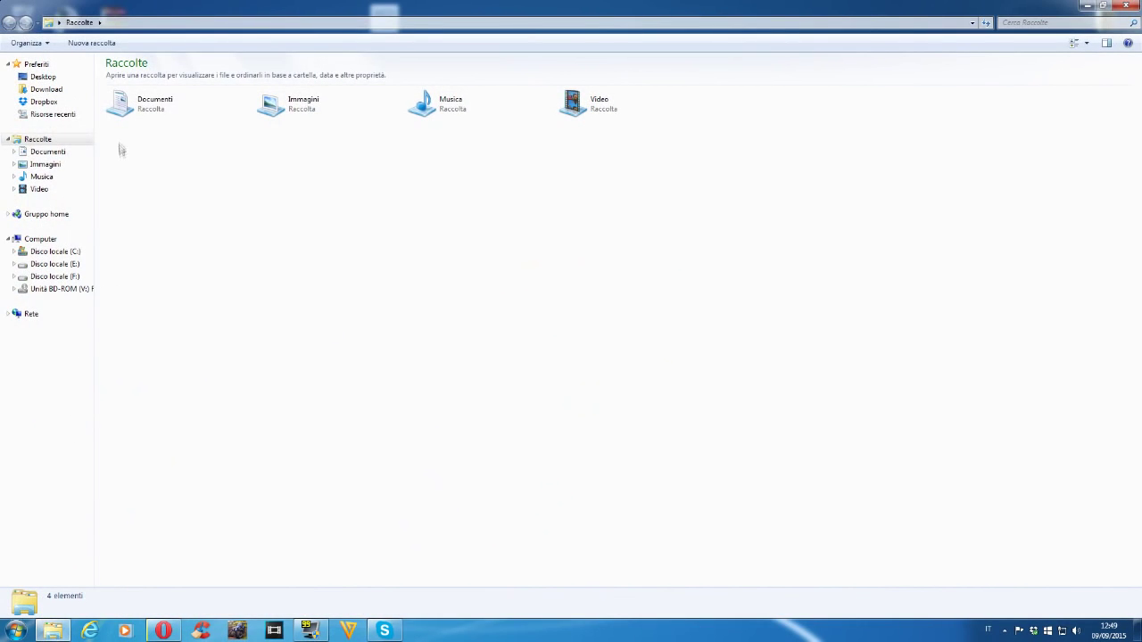
double_click(123, 107)
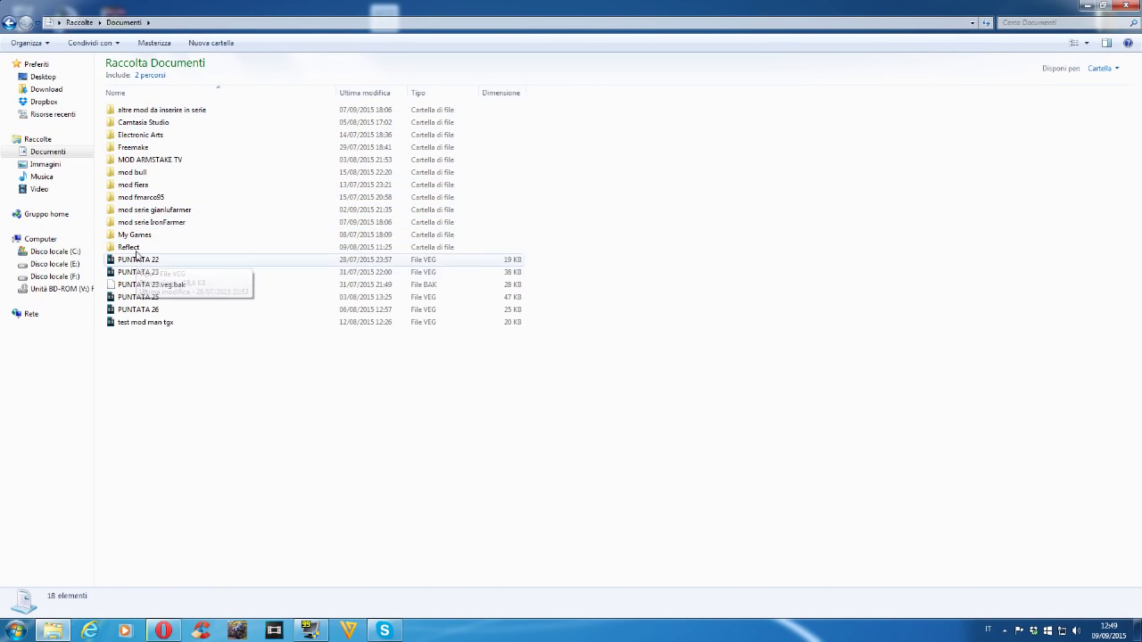
double_click(136, 235)
left_click(146, 115)
double_click(145, 111)
double_click(143, 122)
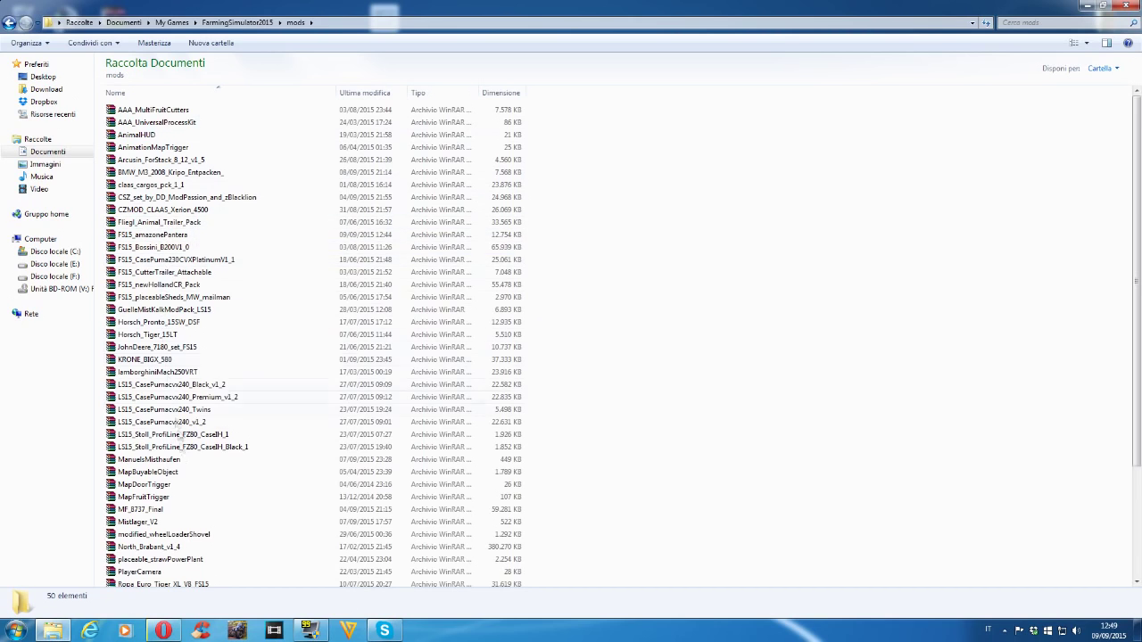
scroll(181, 323, "down", 4)
scroll(178, 330, "up", 4)
left_click(1128, 7)
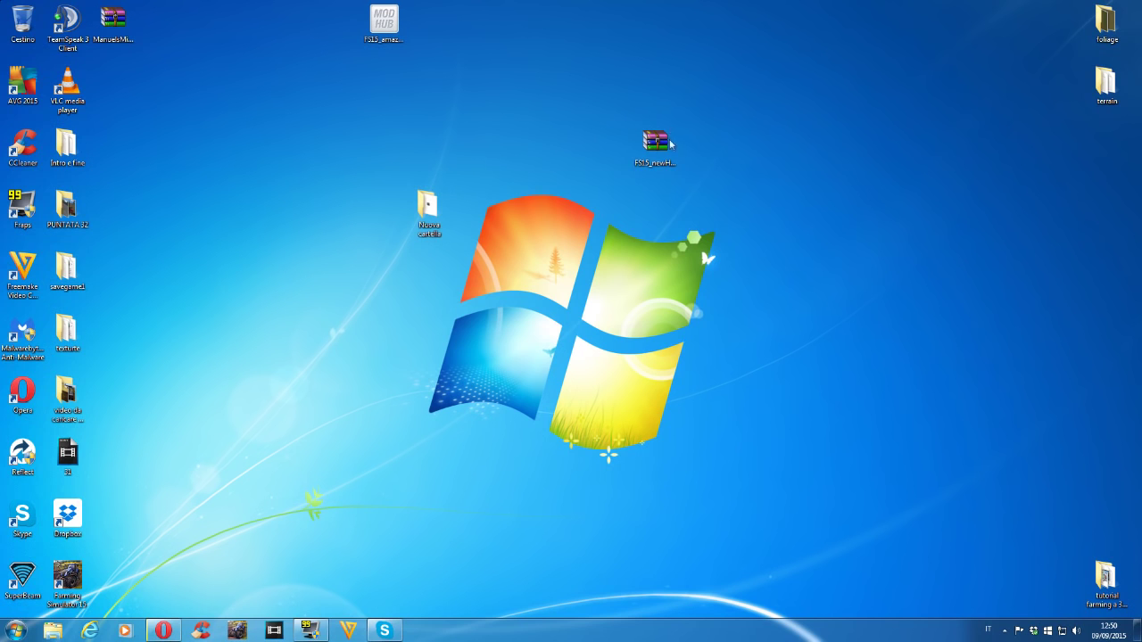
- Switch to the Opera browser and go back from the Claas mods list to the English ModHoster home page
left_click(162, 631)
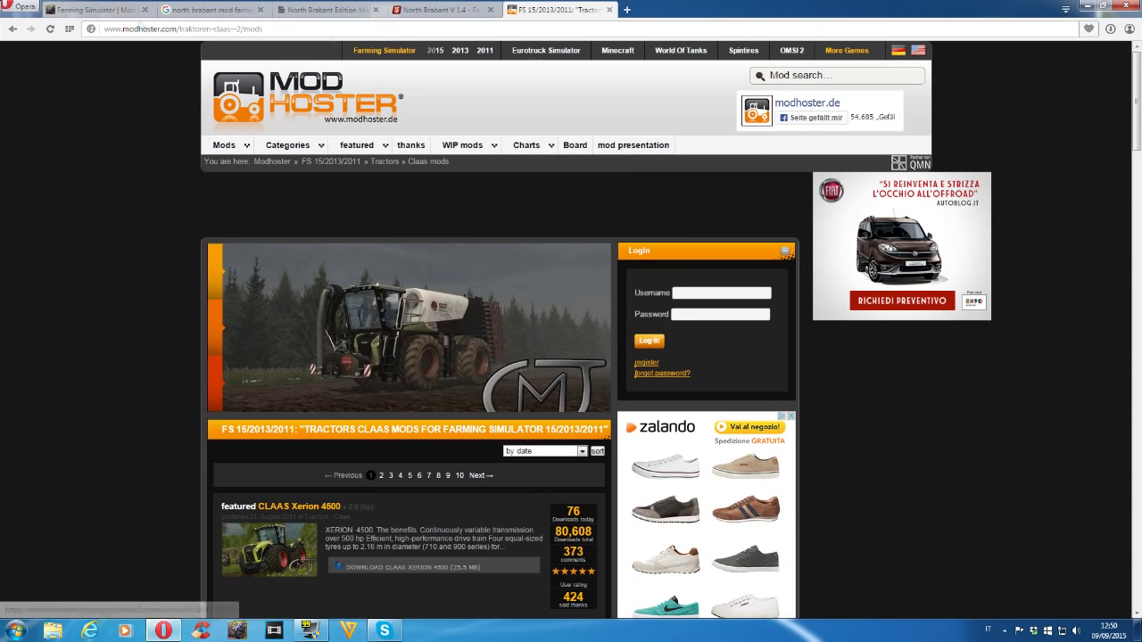
left_click(12, 28)
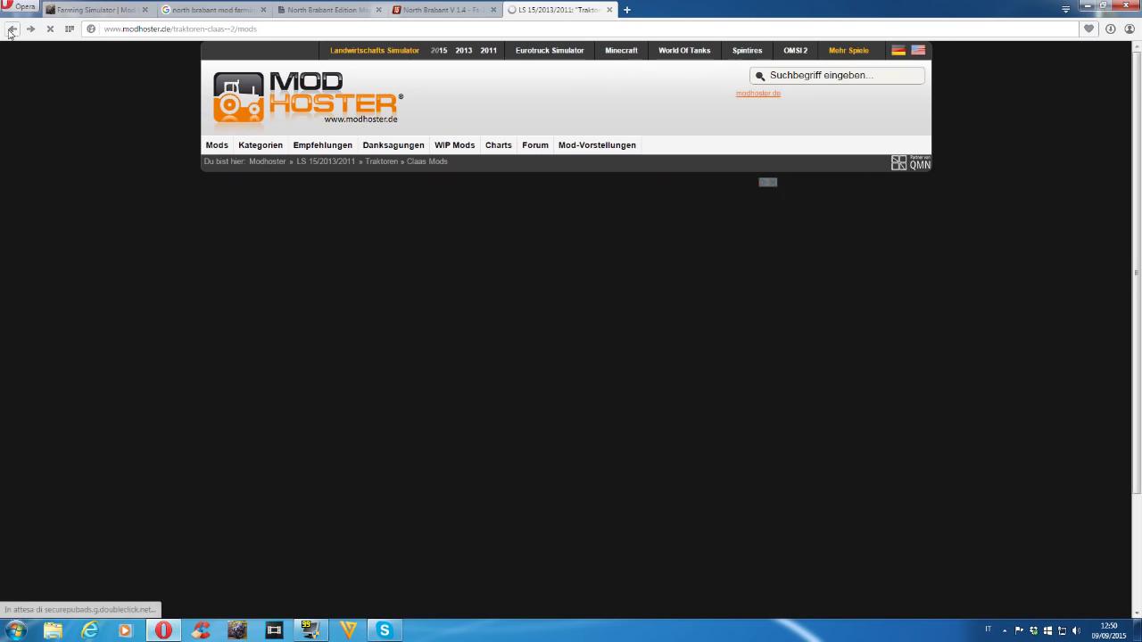
left_click(11, 31)
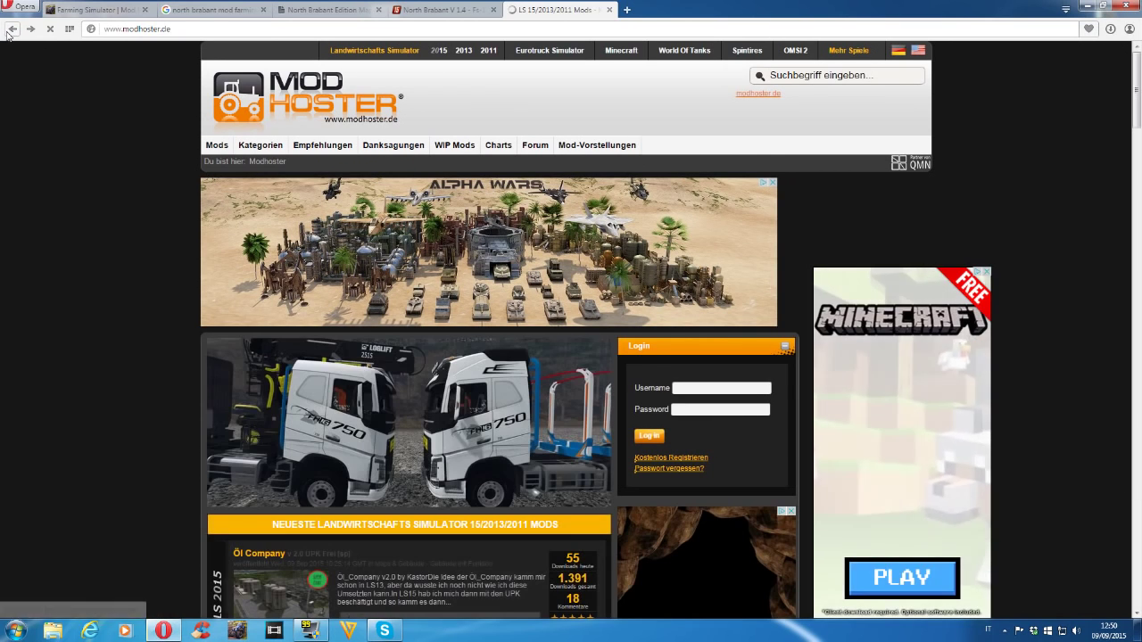
left_click(10, 29)
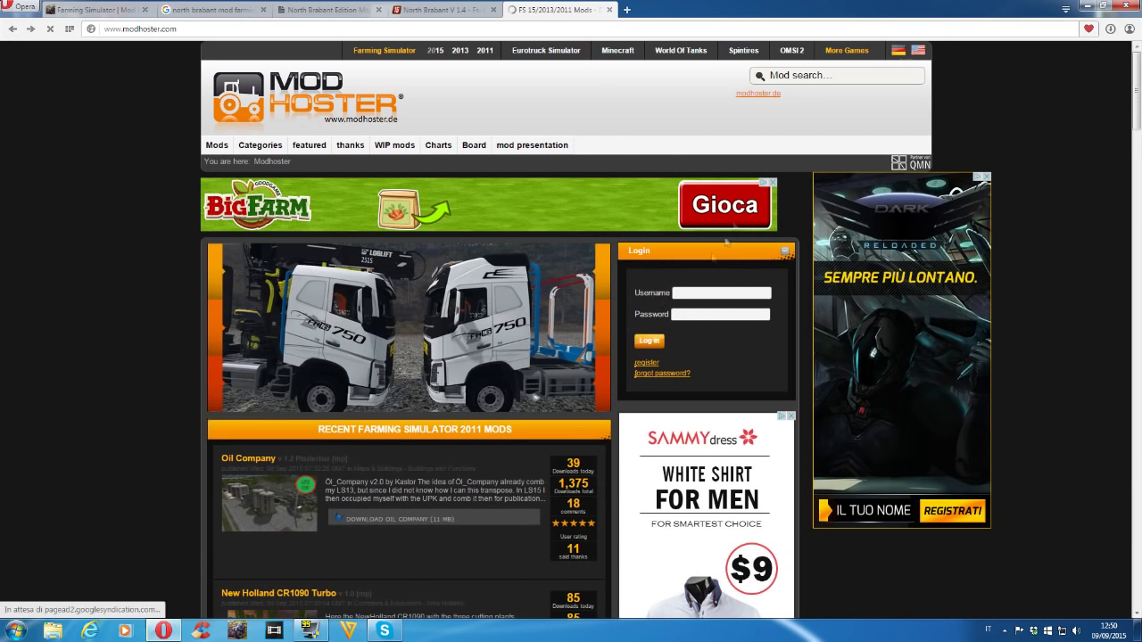
- Search ModHoster for "north bra" and open the North Brabant 1.4 map page from the suggestions
type("north")
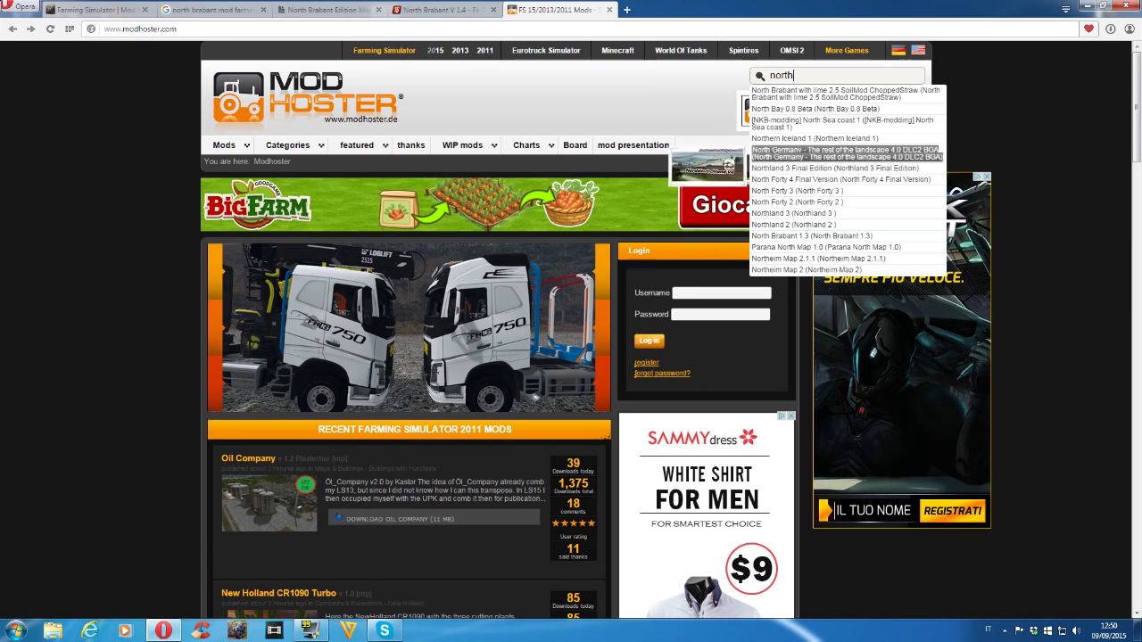
key("Down")
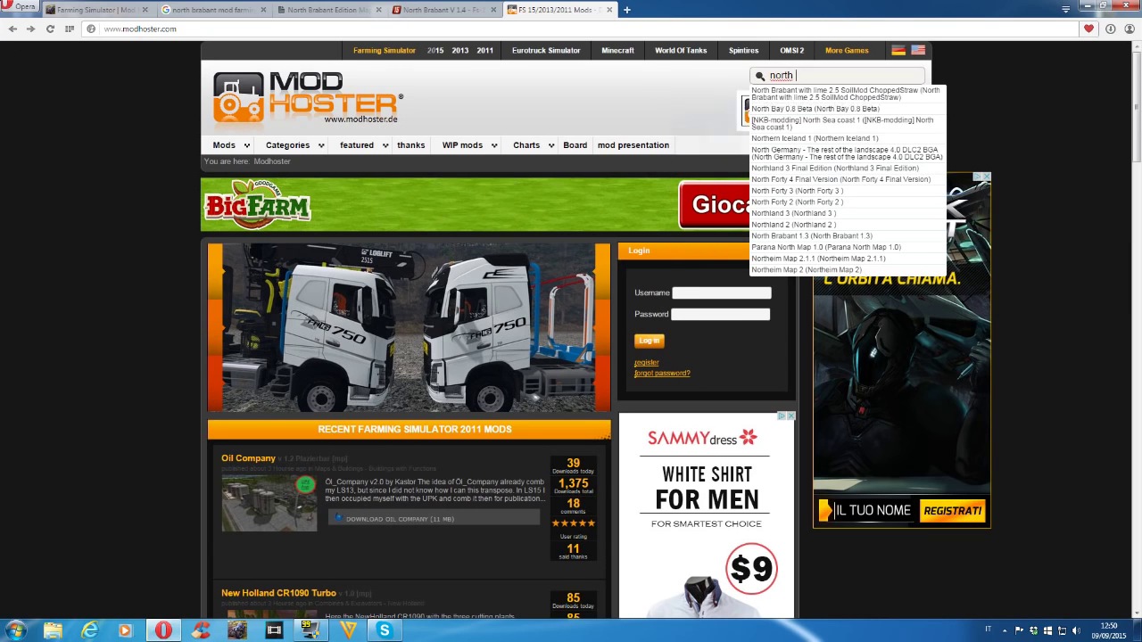
type("bra")
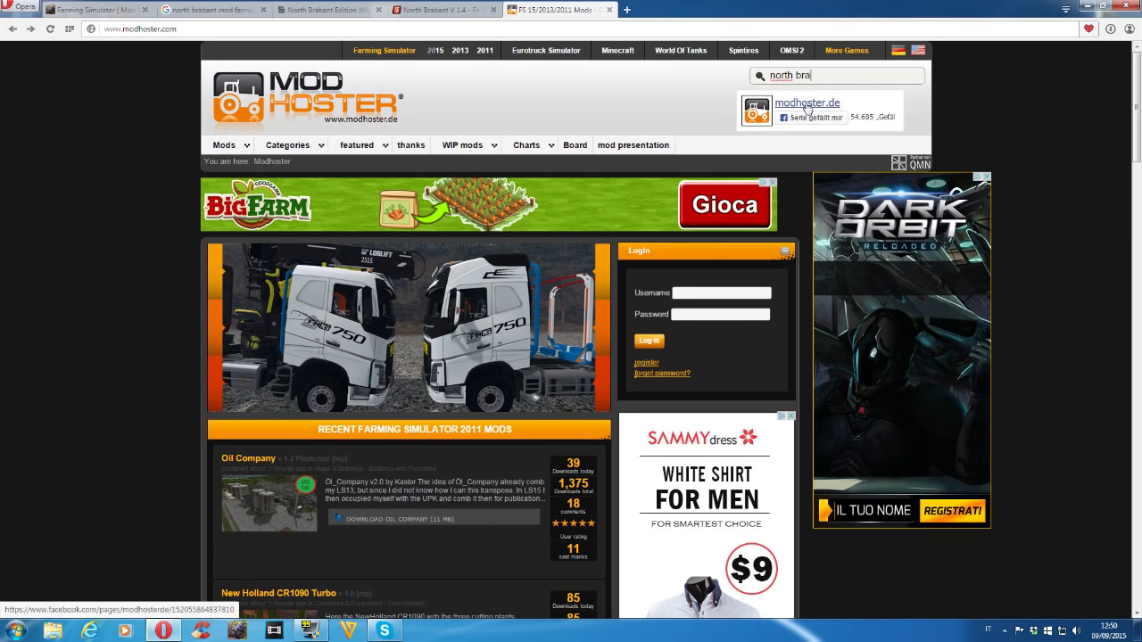
key("Down")
key("Down")
key("Down")
key("Down")
key("Down")
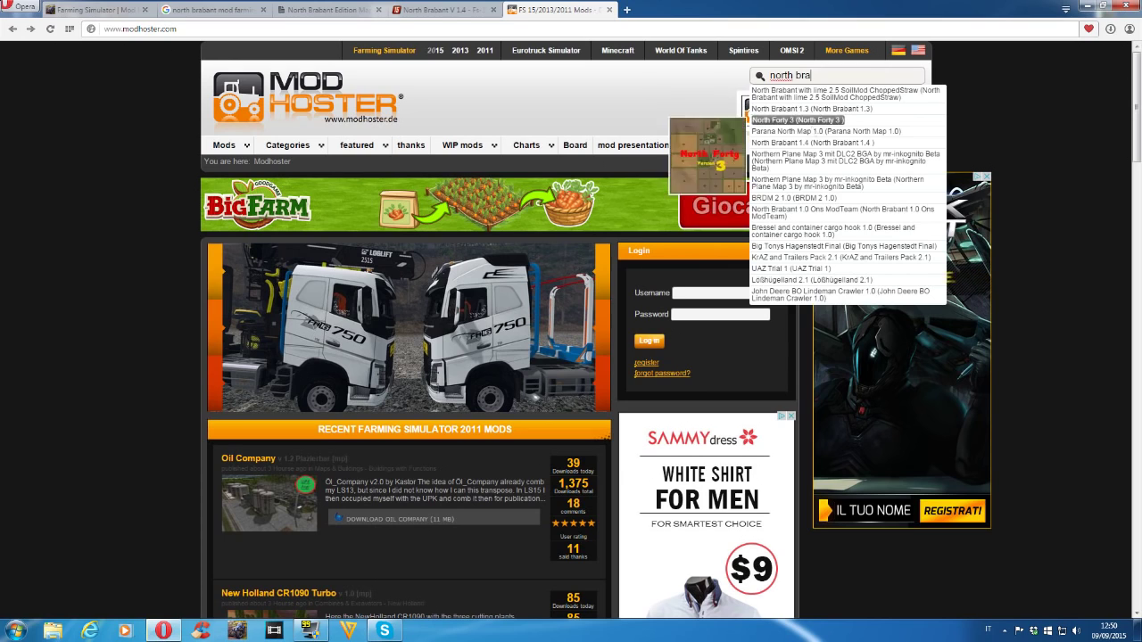
key("Up")
key("Up")
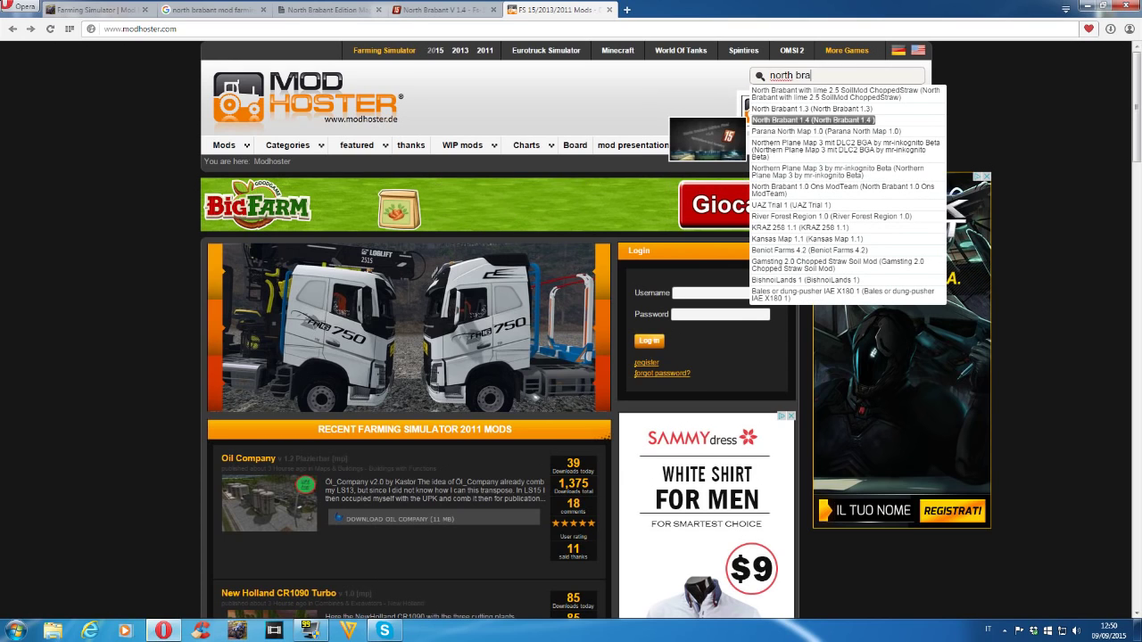
left_click(810, 124)
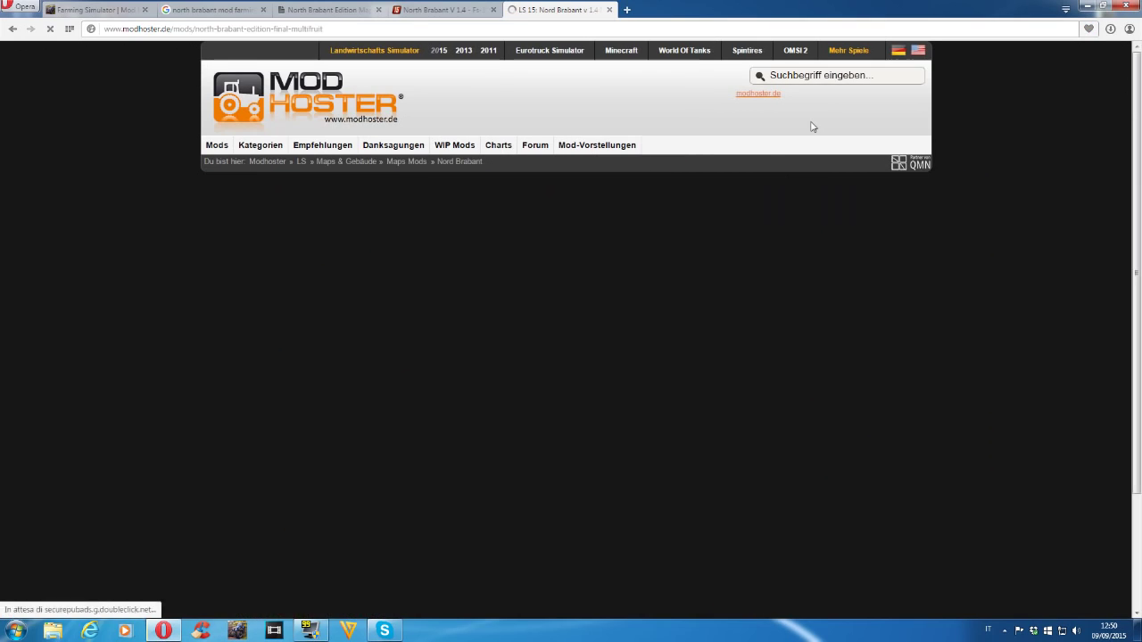
- Read the North Brabant map description down to its required mods, close that page and minimize the browser
scroll(500, 383, "down", 8)
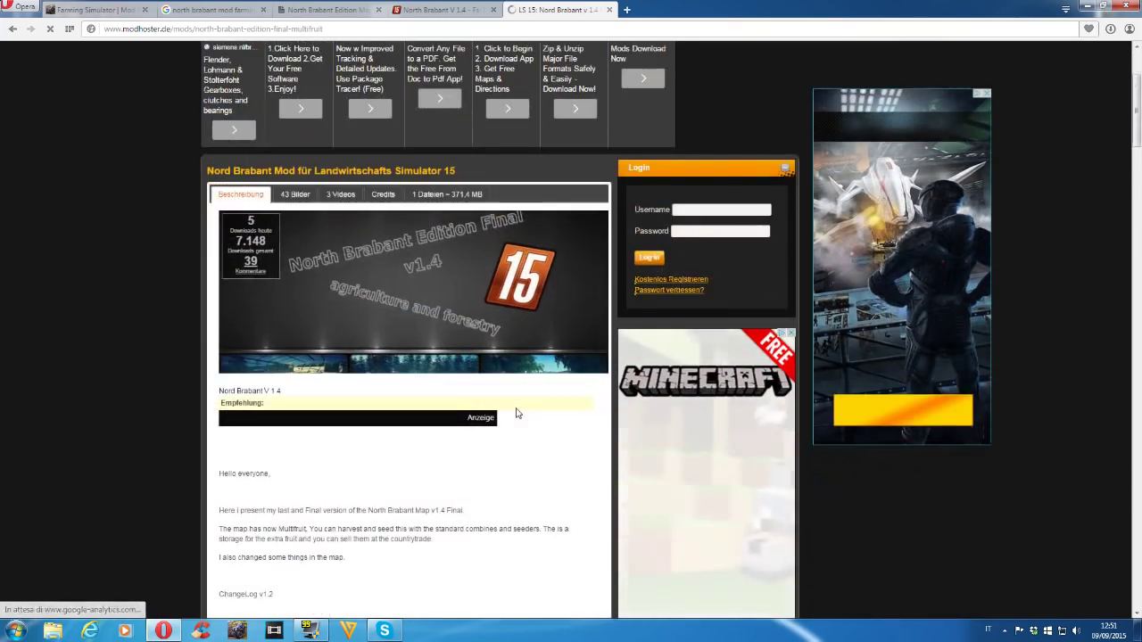
scroll(504, 412, "down", 12)
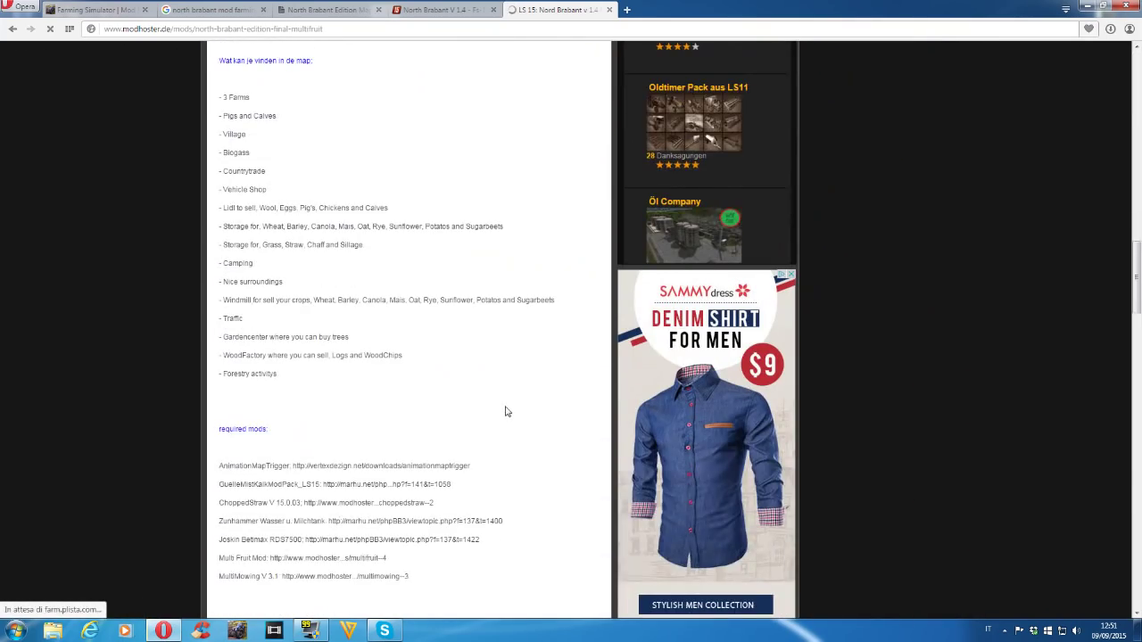
scroll(493, 415, "up", 1)
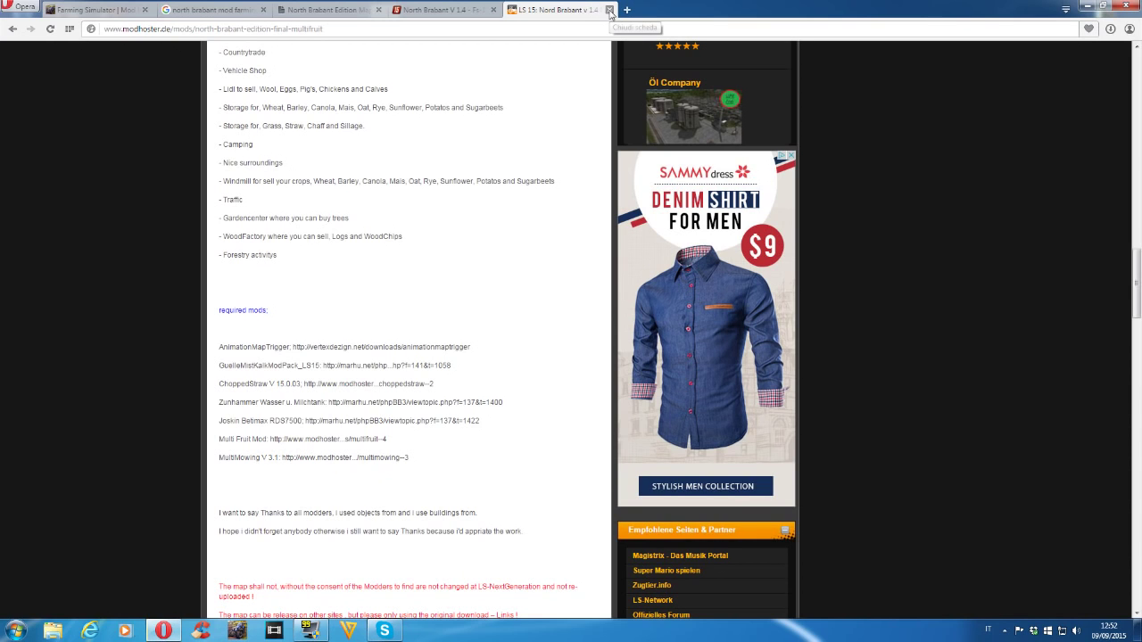
left_click(609, 10)
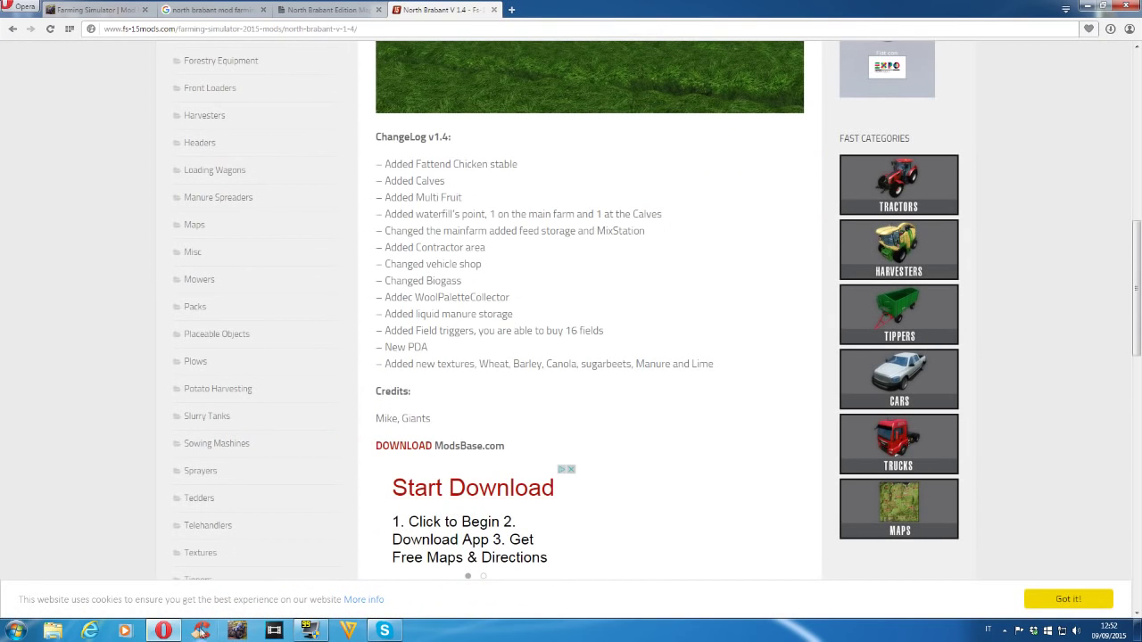
left_click(163, 631)
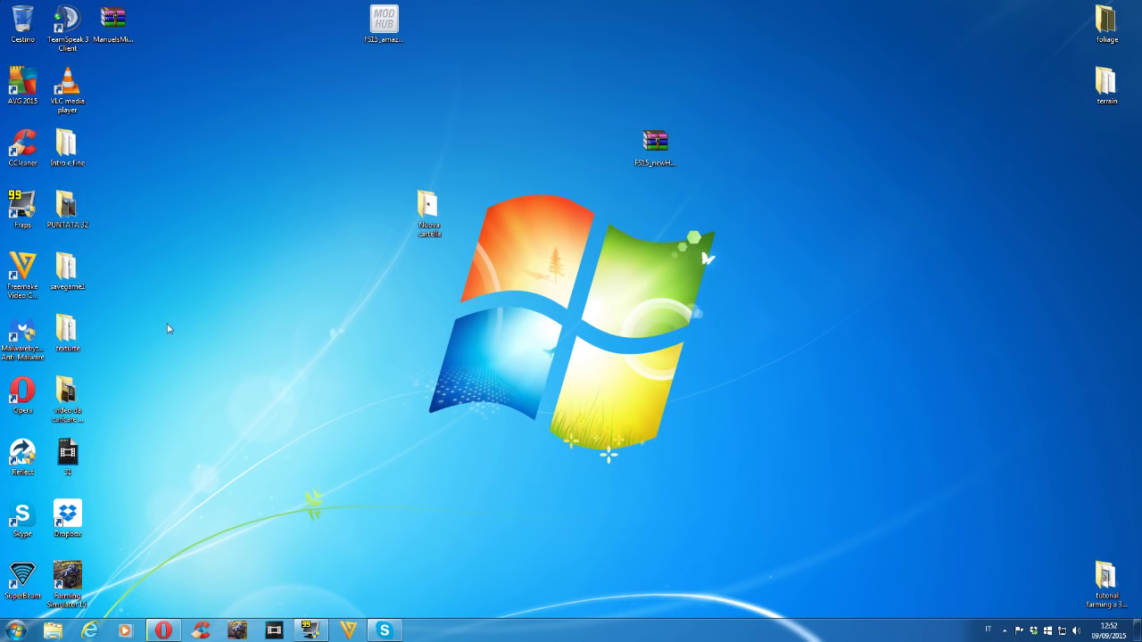
- Switch to Windows Explorer and browse to the savegame1 folder under Documenti, My Games, FarmingSimulator2015
left_click(53, 632)
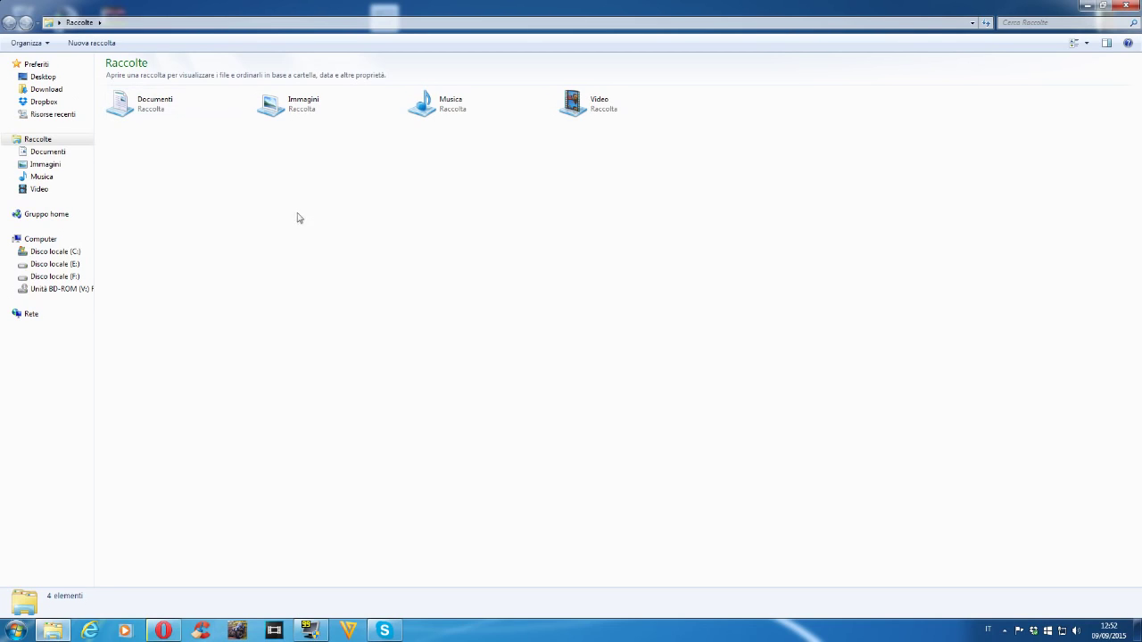
double_click(137, 117)
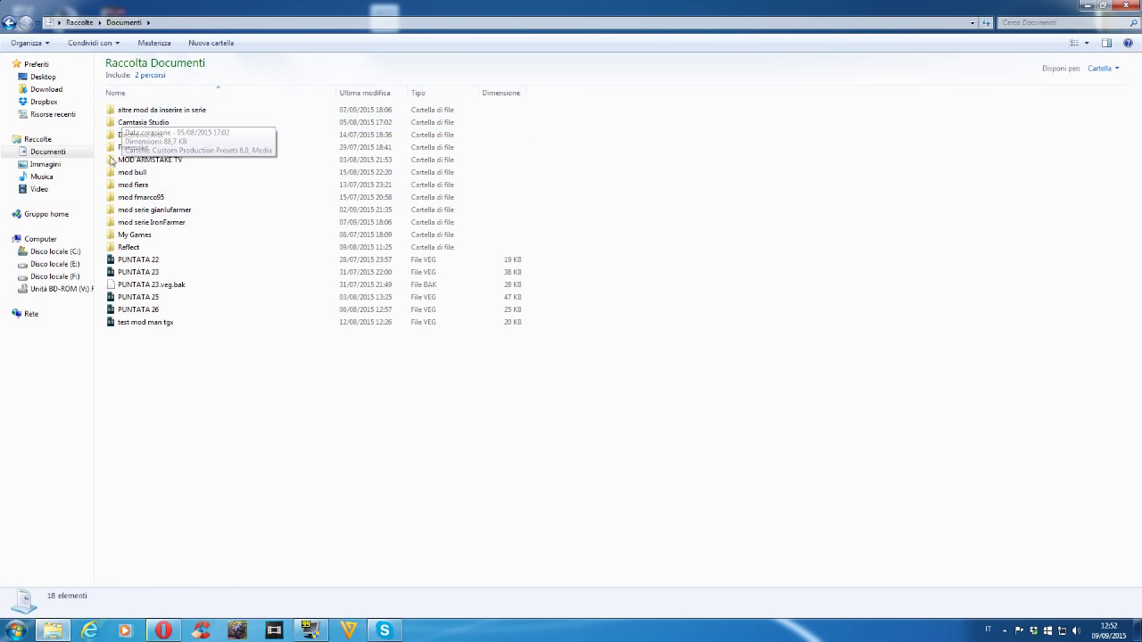
double_click(135, 235)
double_click(166, 110)
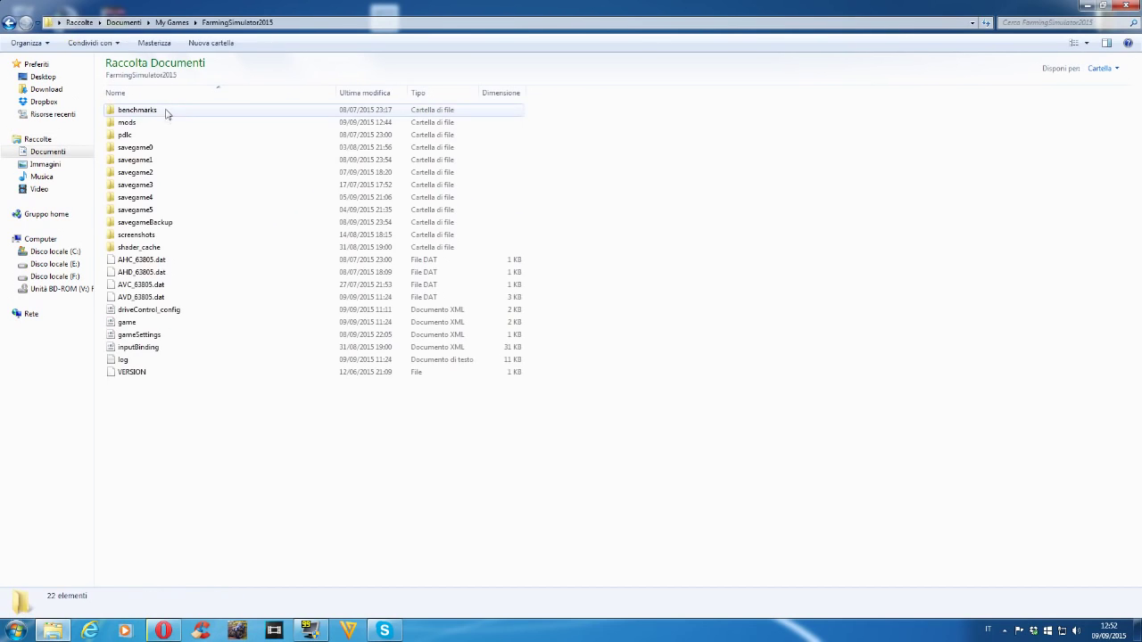
mouse_move(171, 165)
double_click(157, 162)
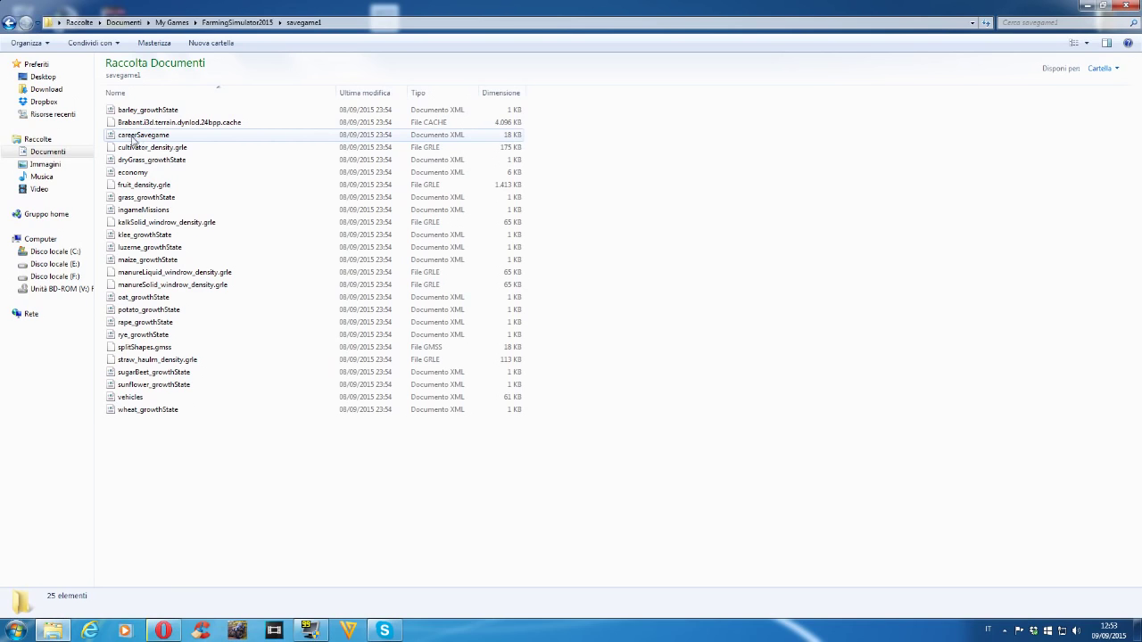
- Open the careerSavegame XML file from savegame1 in Notepad (Blocco note) and maximize its window
right_click(154, 138)
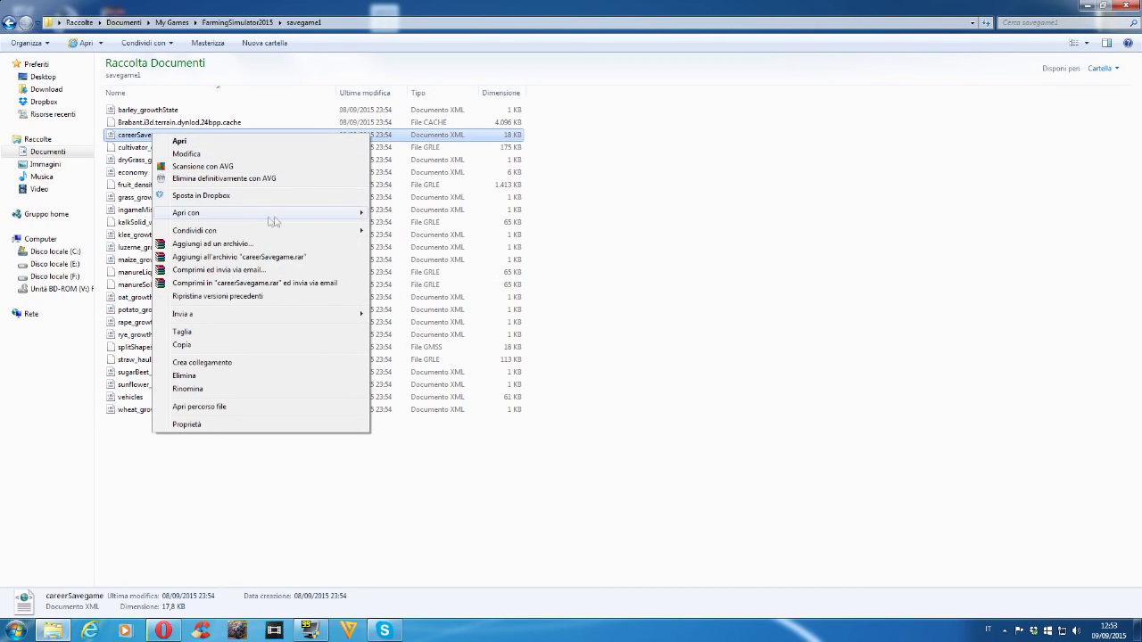
mouse_move(304, 214)
left_click(384, 212)
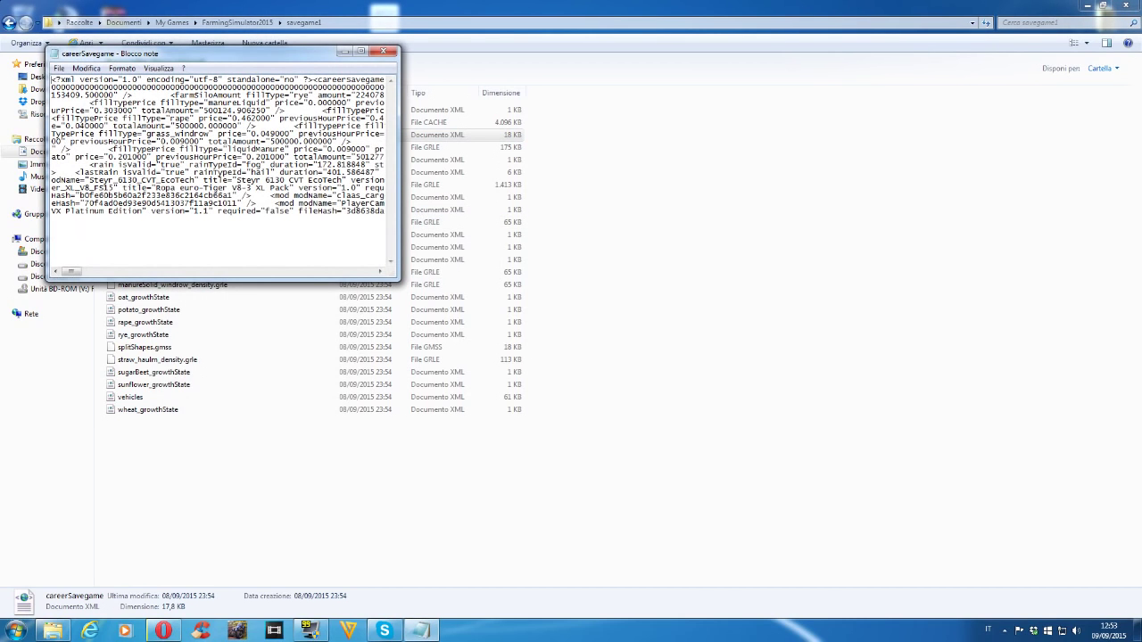
left_click(360, 51)
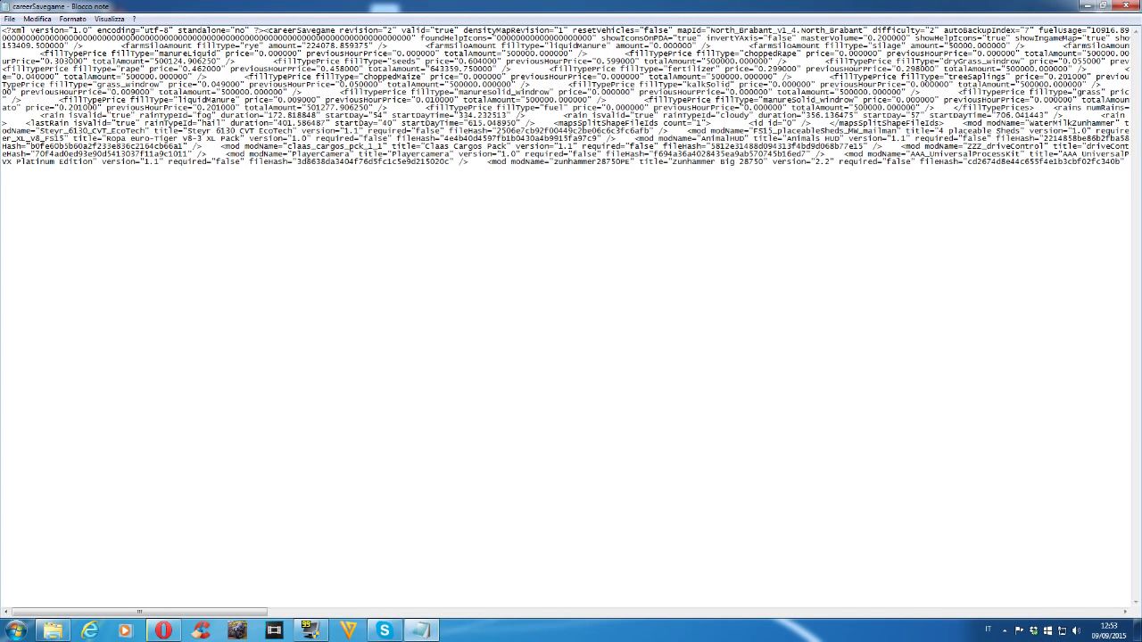
- Find the money attribute in the first line of careerSavegame and set its value to 10000000
scroll(571, 321, "right", 10)
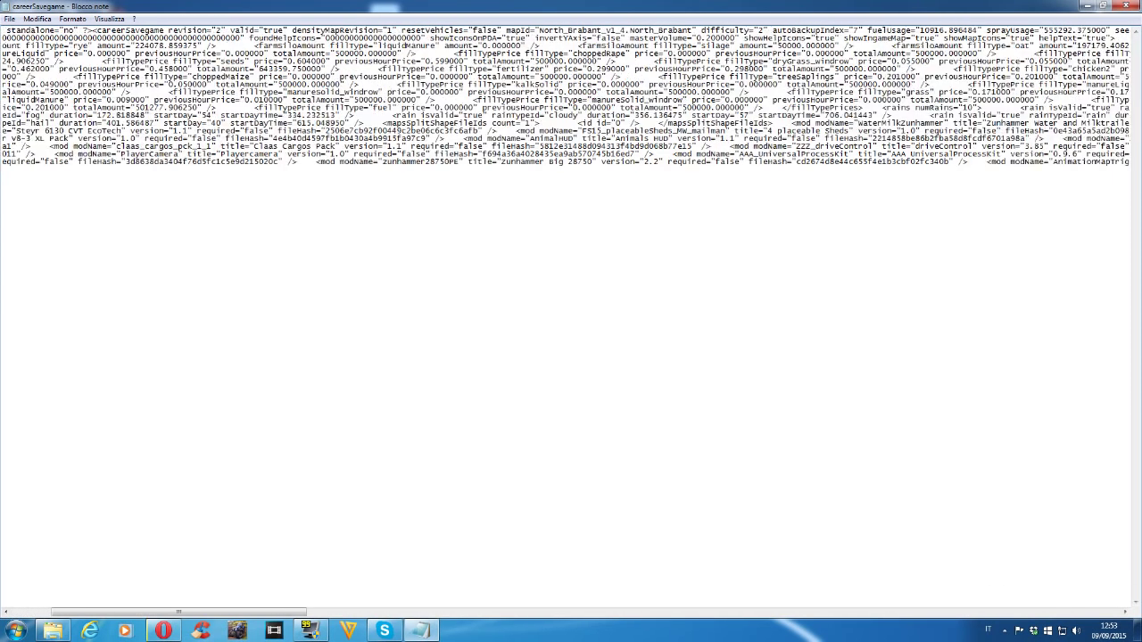
scroll(571, 321, "right", 7)
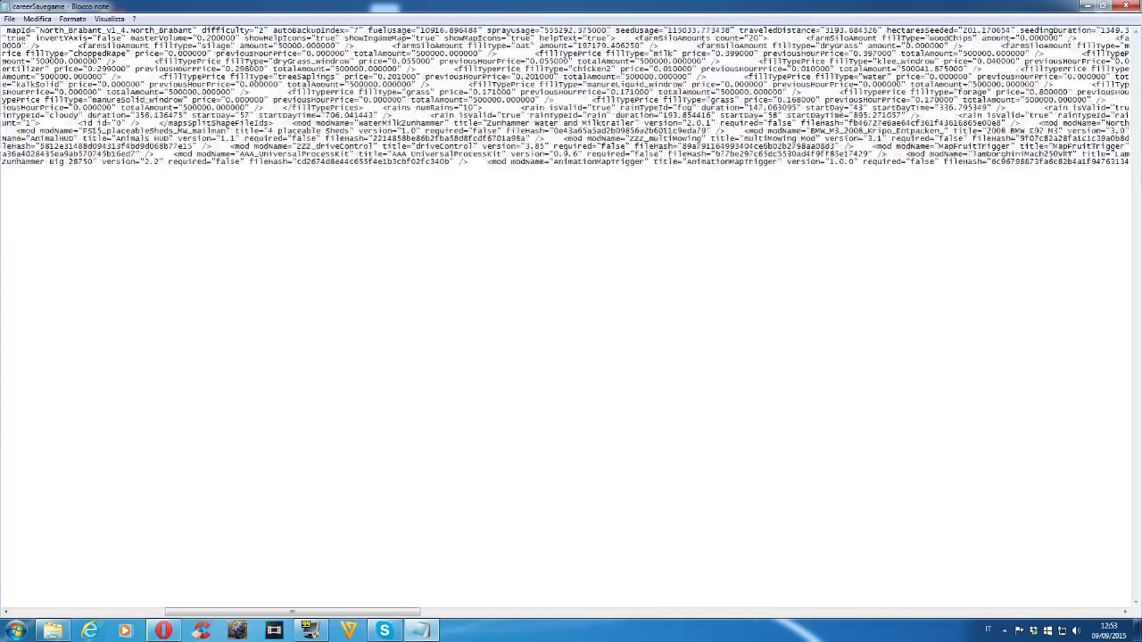
scroll(571, 321, "right", 8)
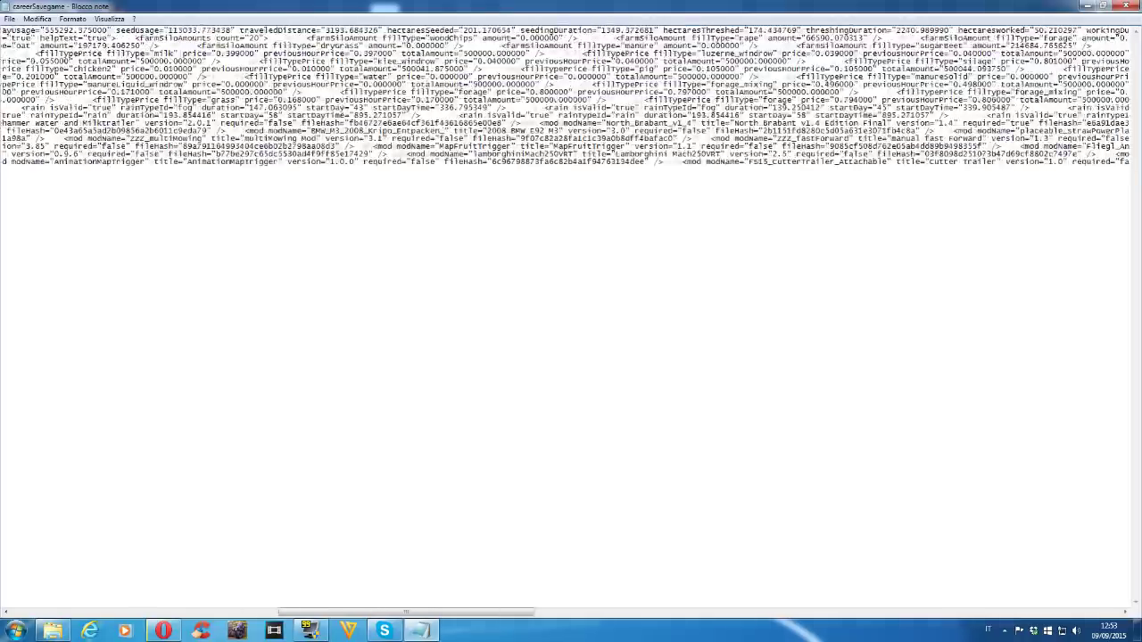
scroll(571, 321, "right", 9)
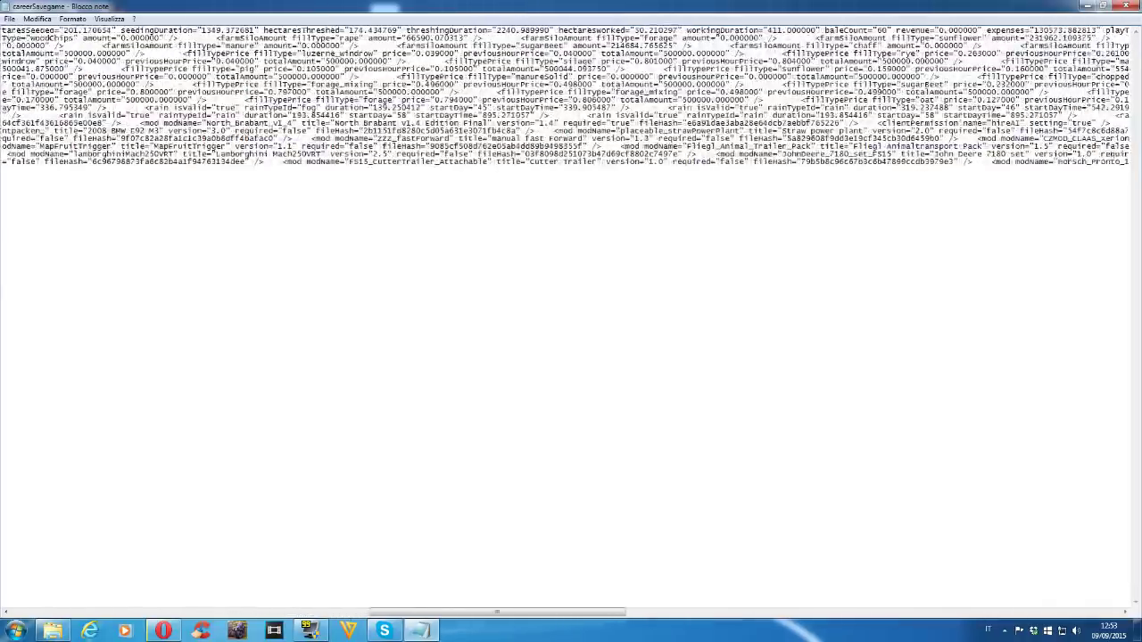
scroll(571, 321, "right", 2)
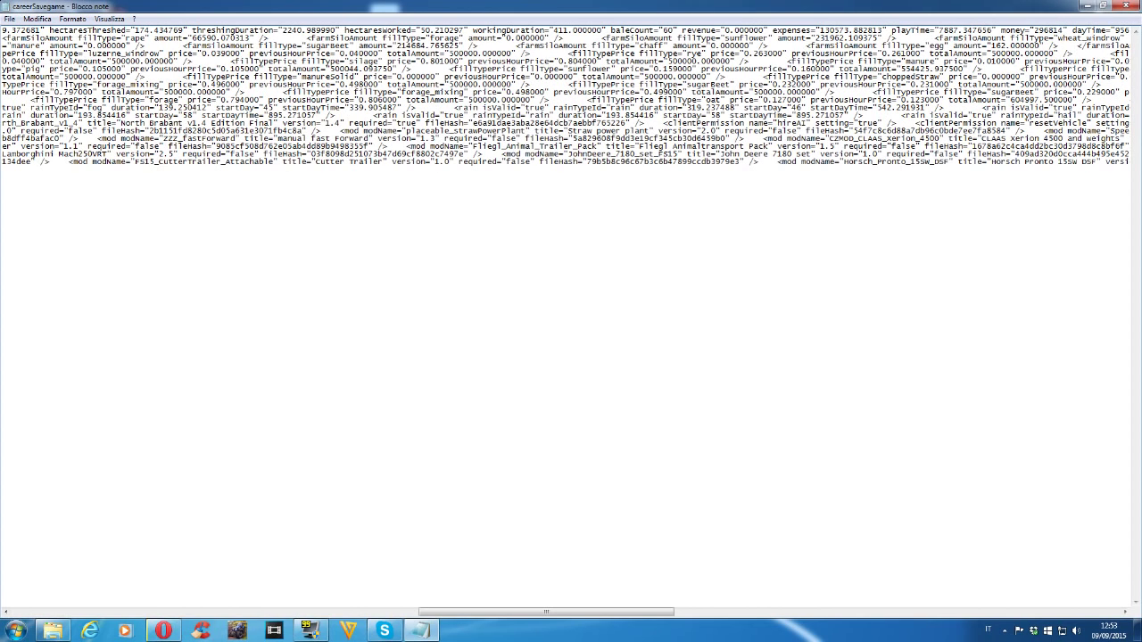
key("BackSpace")
key("BackSpace")
key("BackSpace")
key("BackSpace")
key("BackSpace")
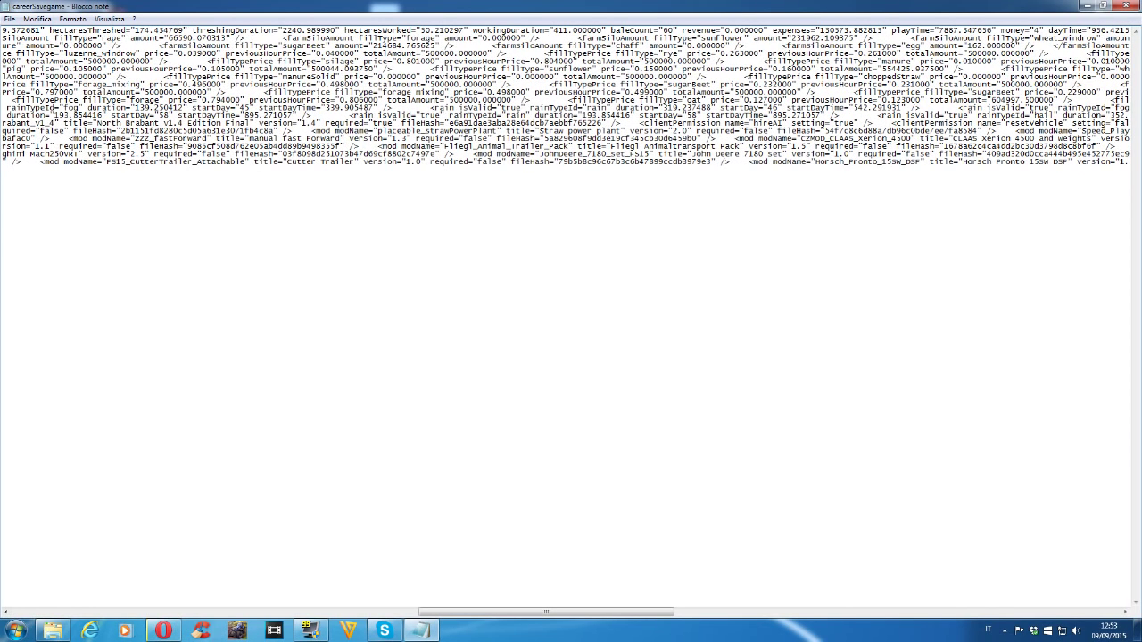
key("BackSpace")
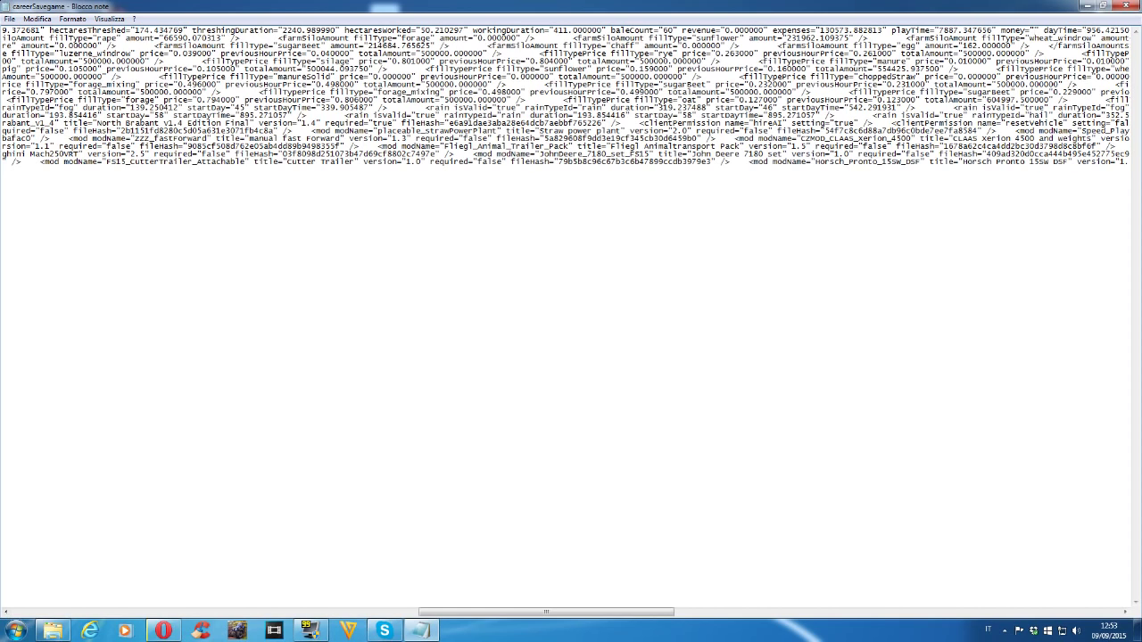
type("100000")
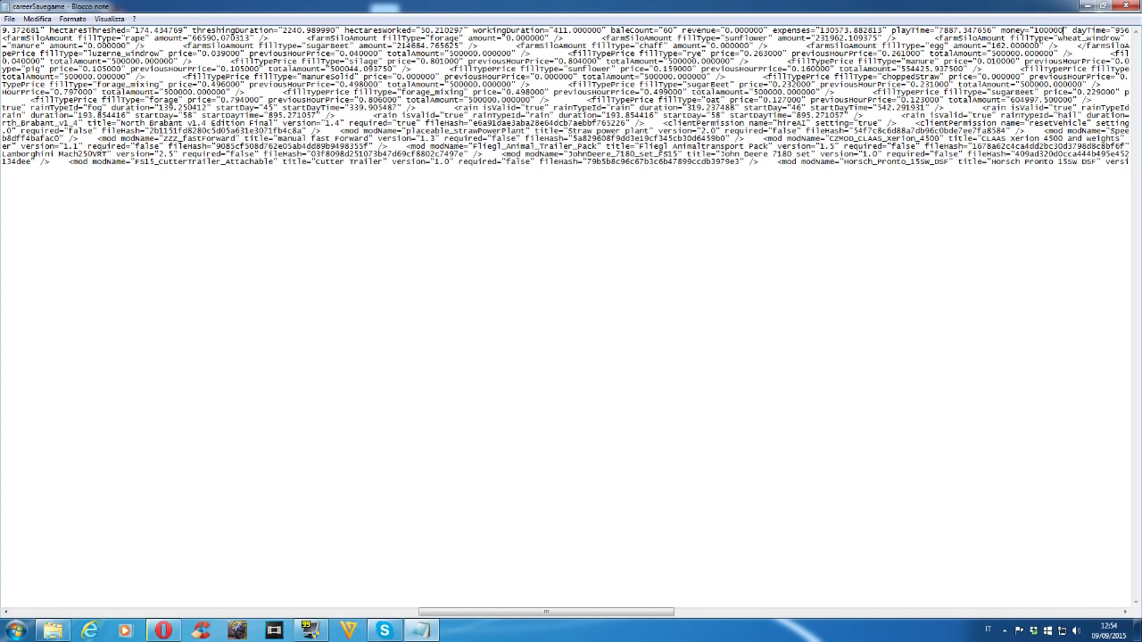
type("00")
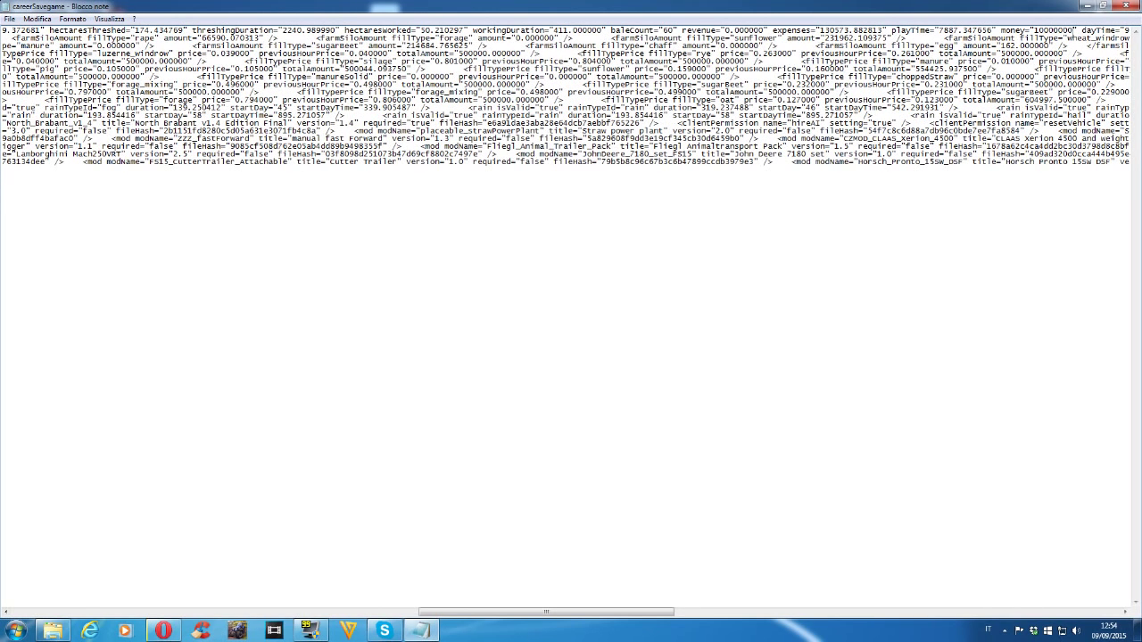
- Point out the save command, close careerSavegame discarding the changes, and close the savegame1 folder window
left_click(9, 18)
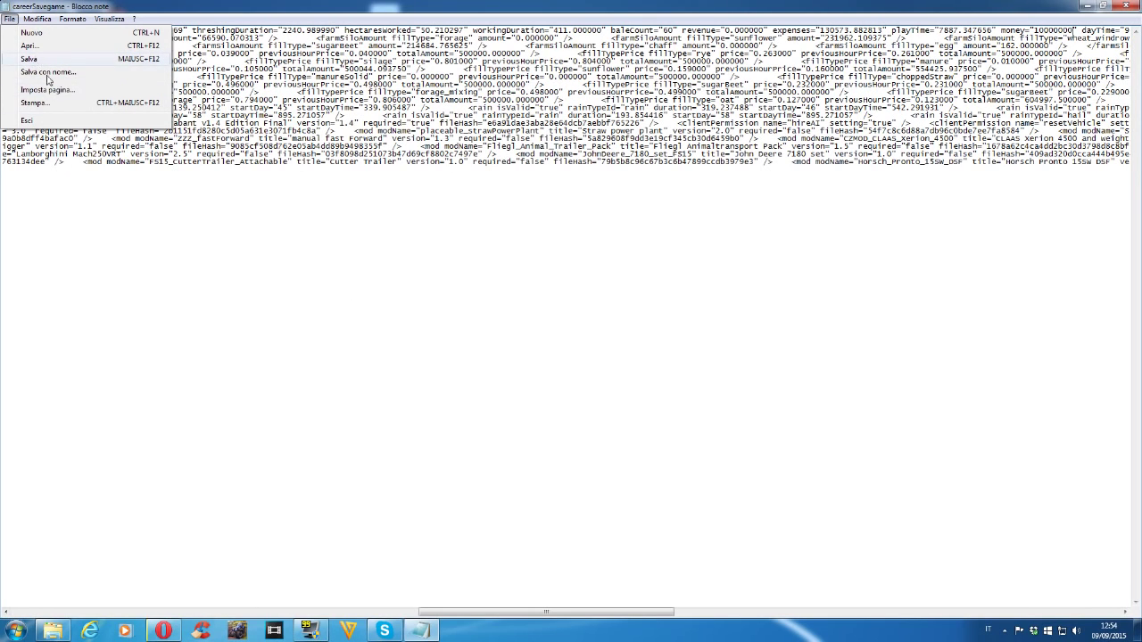
left_click(1009, 348)
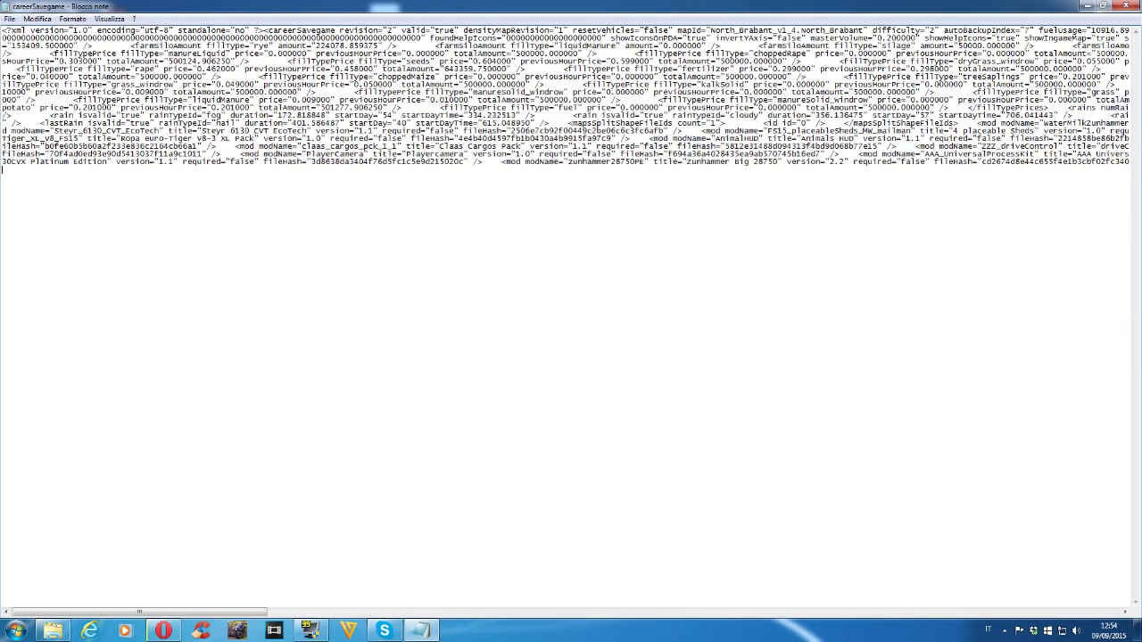
left_click(1128, 6)
left_click(533, 330)
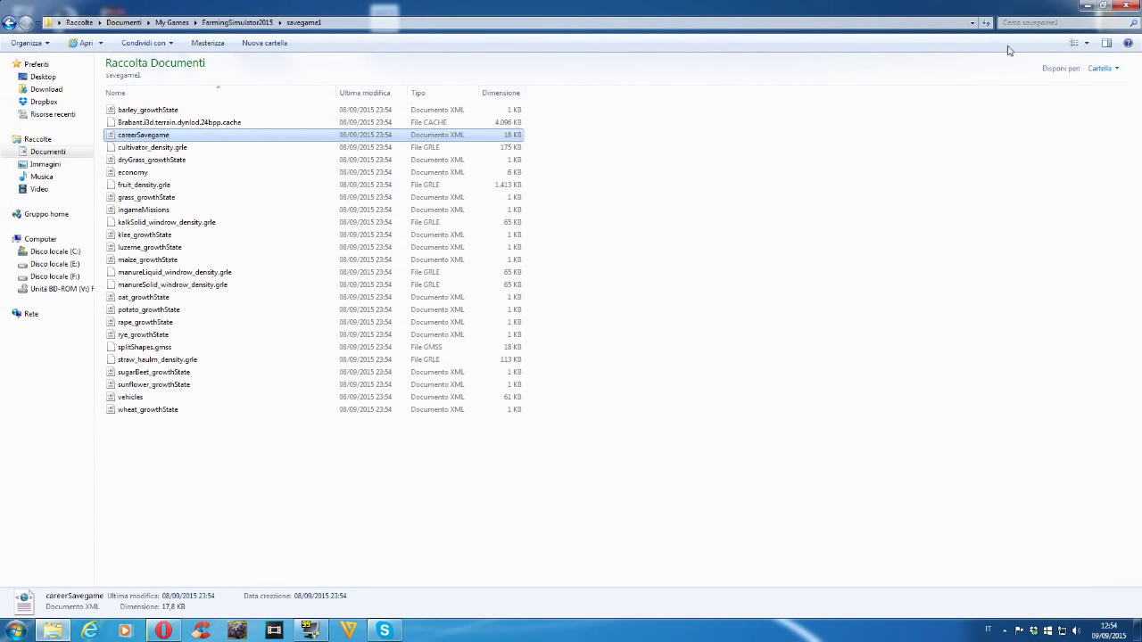
left_click(1126, 6)
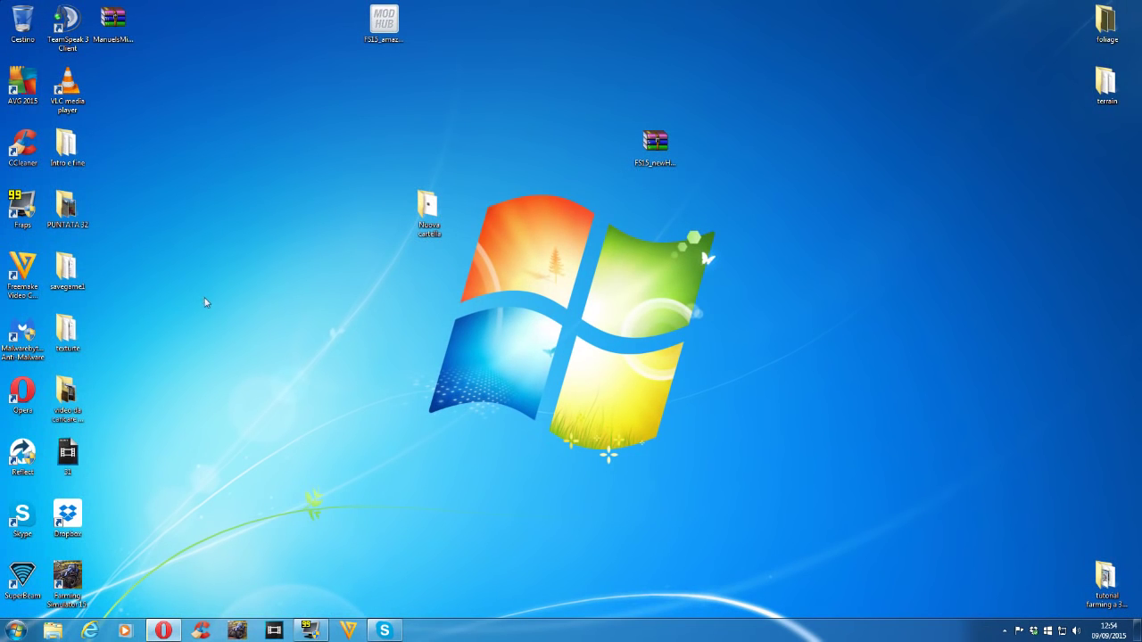